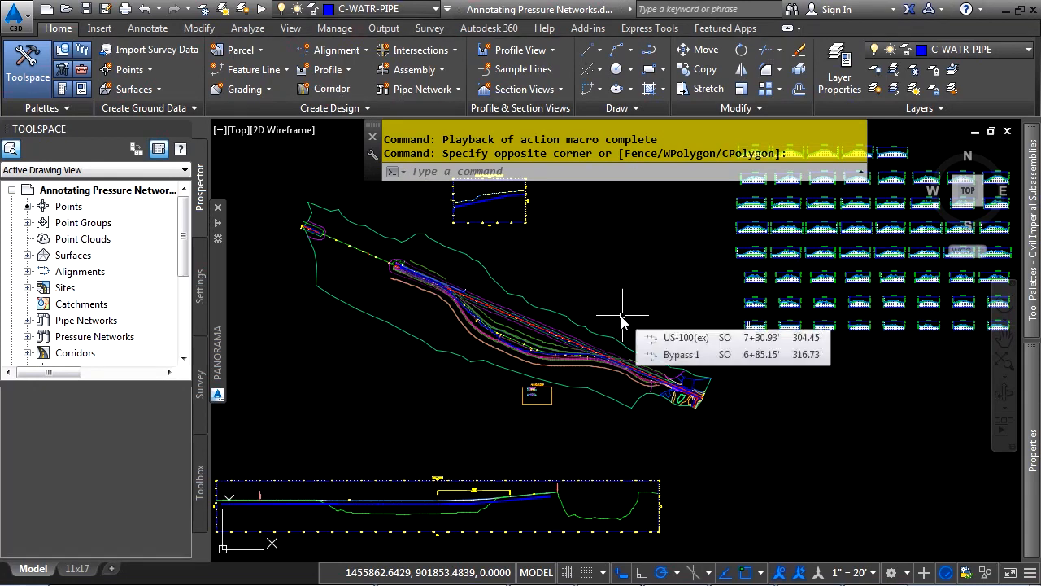
Review the plan label styles in the Add Labels dialog for the Proposed Waterline pressure network, adding no labels.
{"action": "scroll", "coordinate": [492, 345], "scroll_direction": "up", "scroll_amount": 5}
{"action": "scroll", "coordinate": [479, 343], "scroll_direction": "up", "scroll_amount": 5}
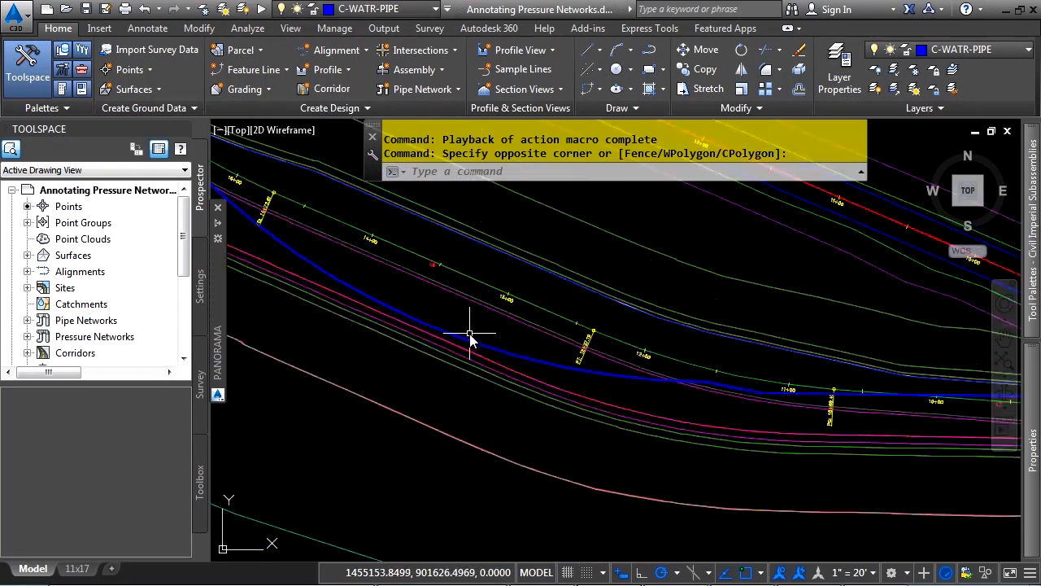
{"action": "mouse_move", "coordinate": [615, 358]}
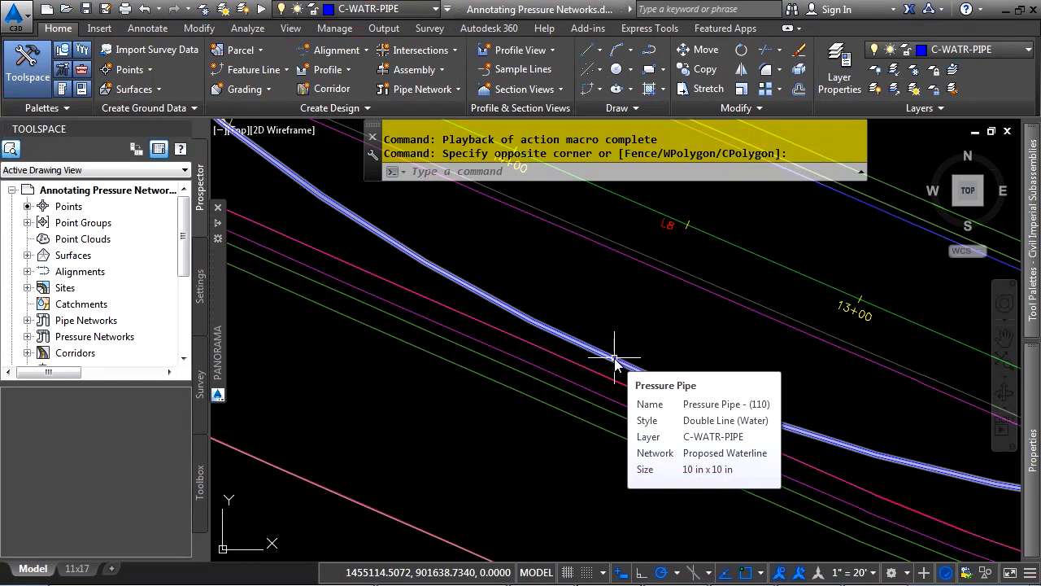
{"action": "left_click", "coordinate": [615, 359]}
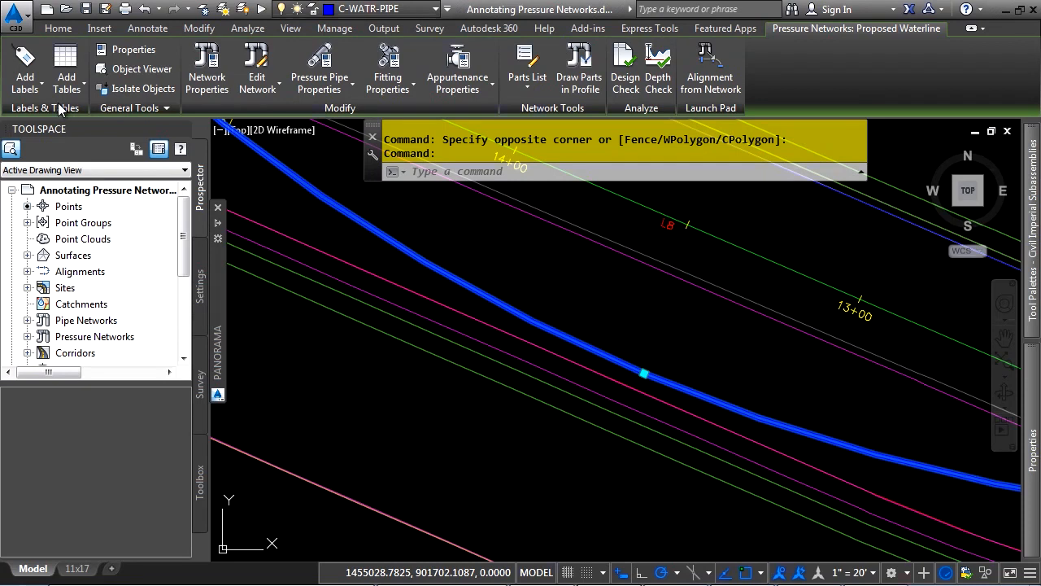
{"action": "left_click", "coordinate": [29, 91]}
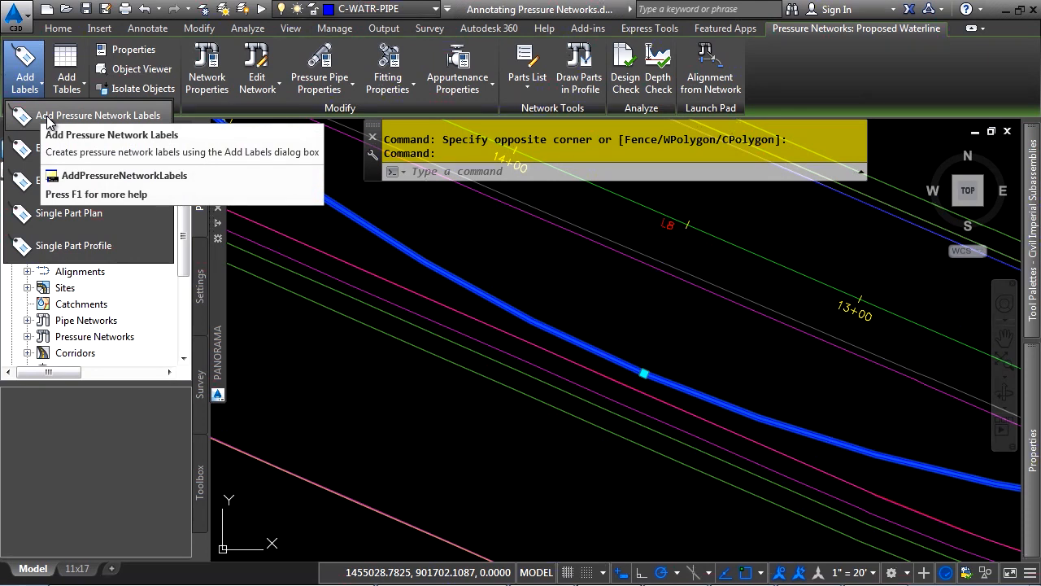
{"action": "left_click", "coordinate": [87, 117]}
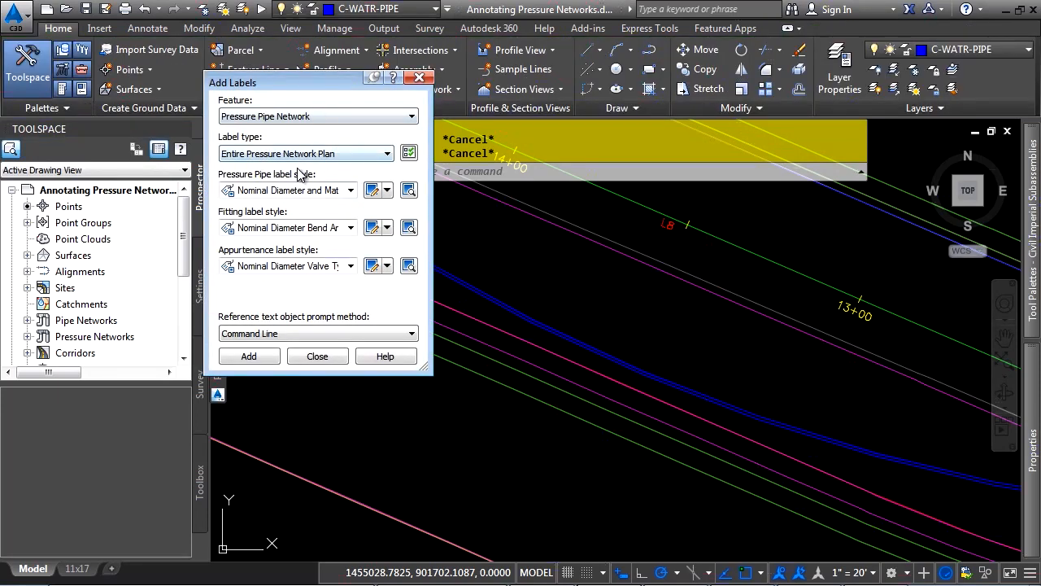
{"action": "left_click", "coordinate": [299, 188]}
{"action": "left_click", "coordinate": [317, 194]}
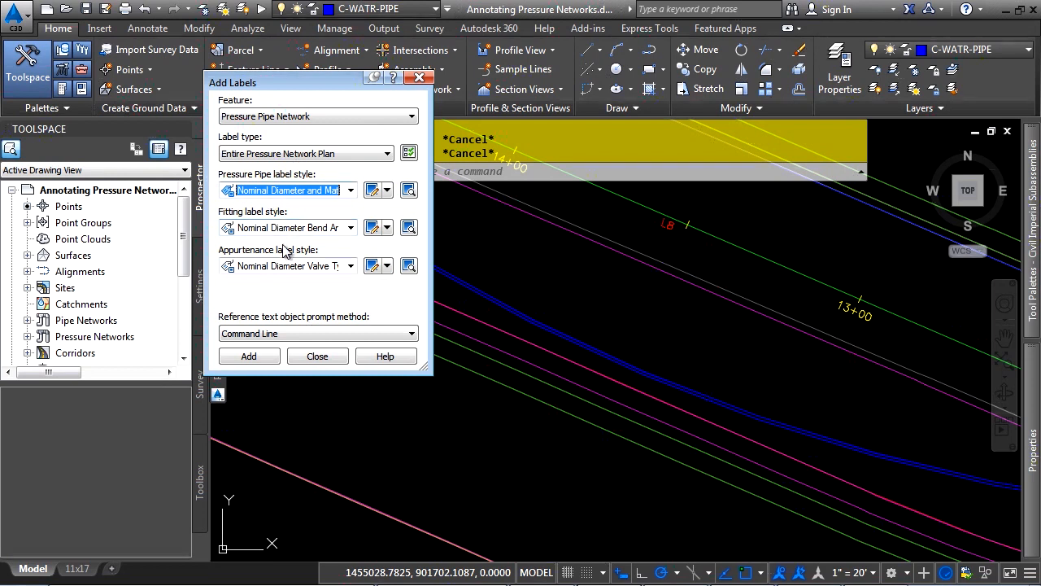
{"action": "left_click", "coordinate": [318, 355]}
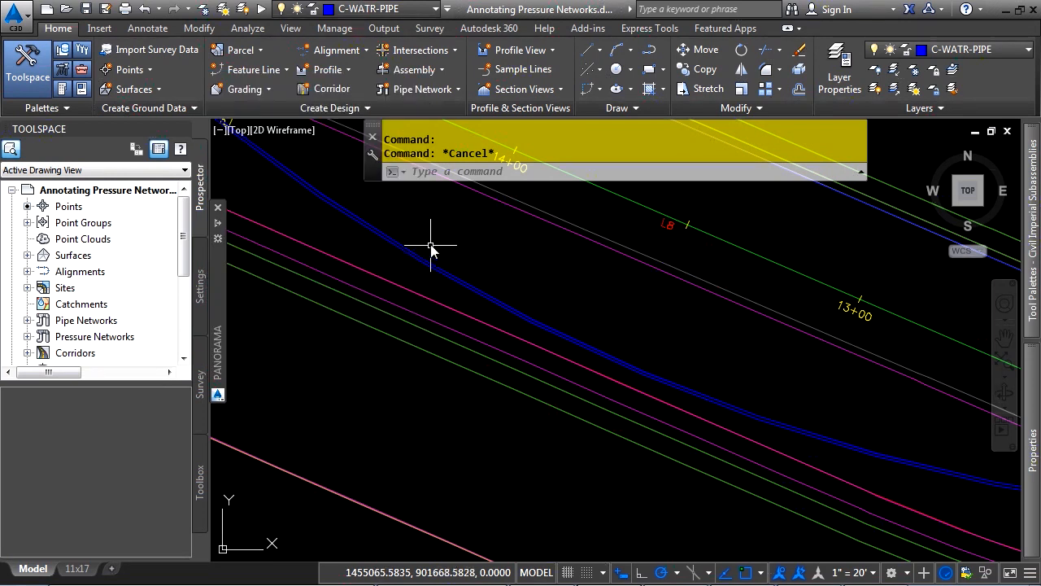
Label the entire Proposed Waterline pressure network in plan, covering its pipes and fittings.
{"action": "left_click", "coordinate": [420, 254]}
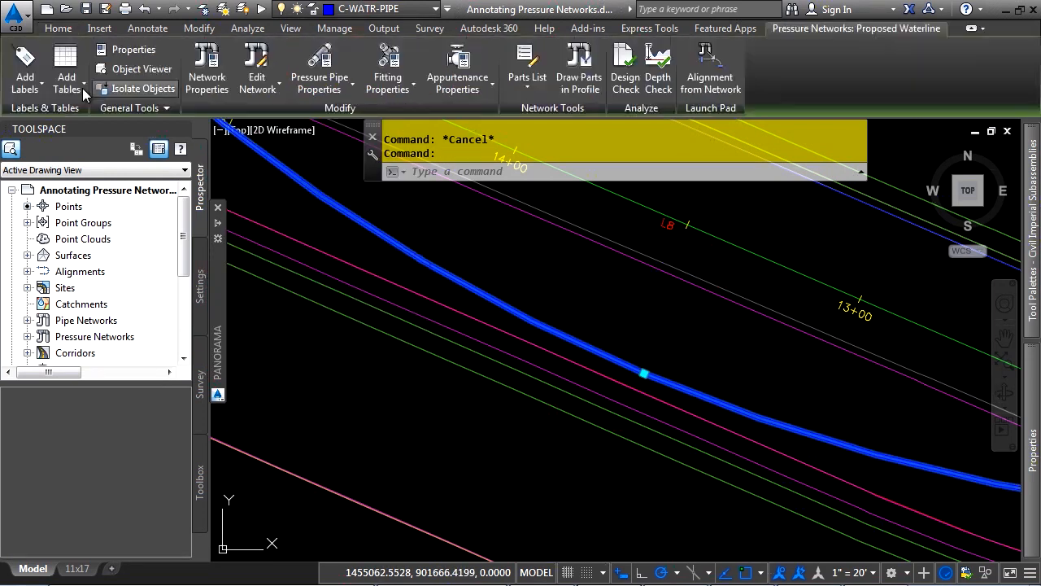
{"action": "left_click", "coordinate": [33, 91]}
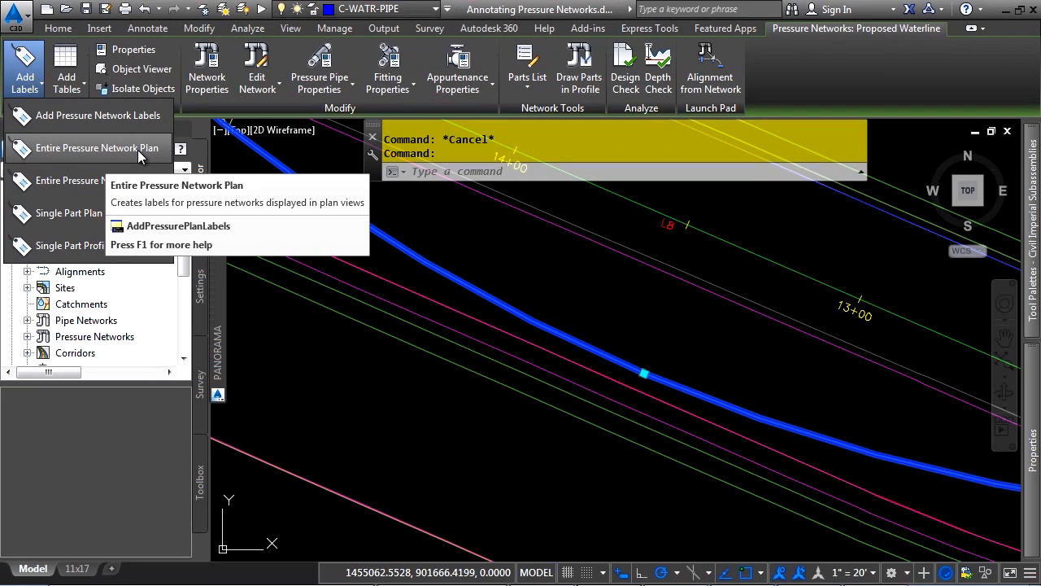
{"action": "left_click", "coordinate": [85, 147]}
{"action": "middle_click_drag", "start_coordinate": [810, 476], "coordinate": [268, 388]}
{"action": "key", "text": "Escape"}
{"action": "key", "text": "Escape"}
{"action": "scroll", "coordinate": [569, 428], "scroll_direction": "up", "scroll_amount": 2}
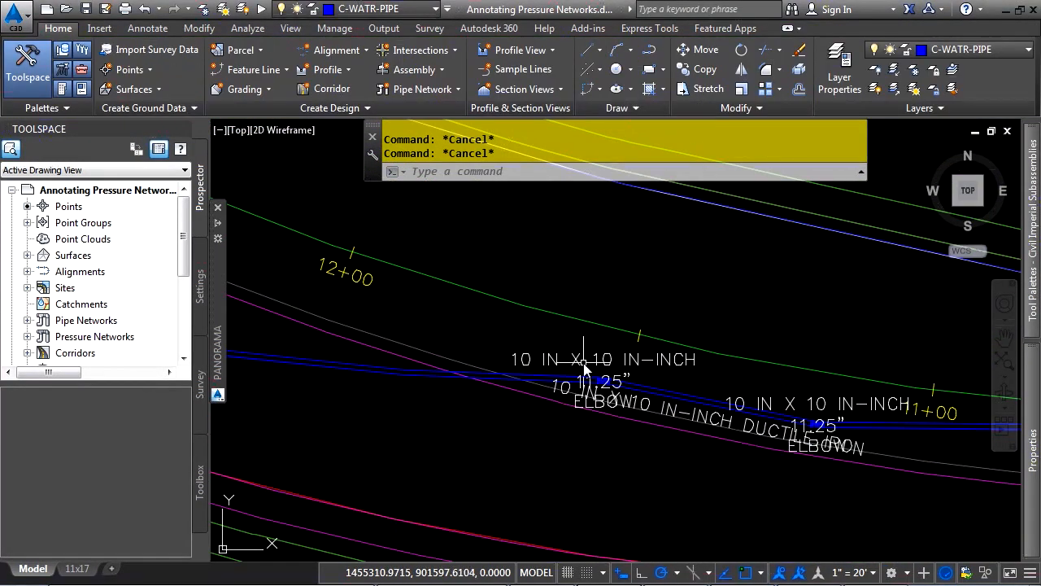
Move the elbow label between stations 12+00 and 11+00 off the waterline into the open area above the alignment.
{"action": "left_click", "coordinate": [617, 353]}
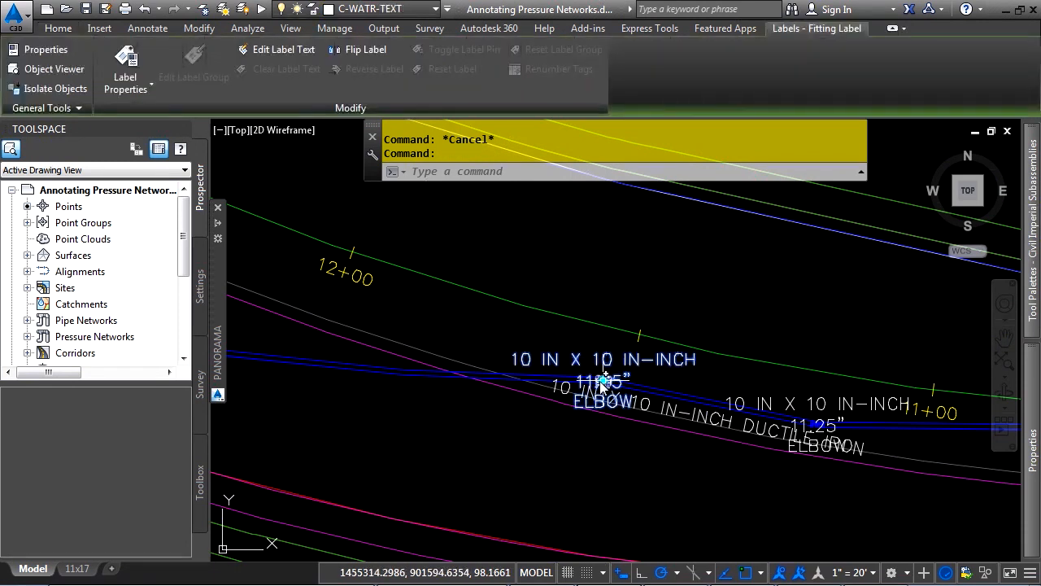
{"action": "left_click", "coordinate": [604, 380]}
{"action": "left_click", "coordinate": [518, 242]}
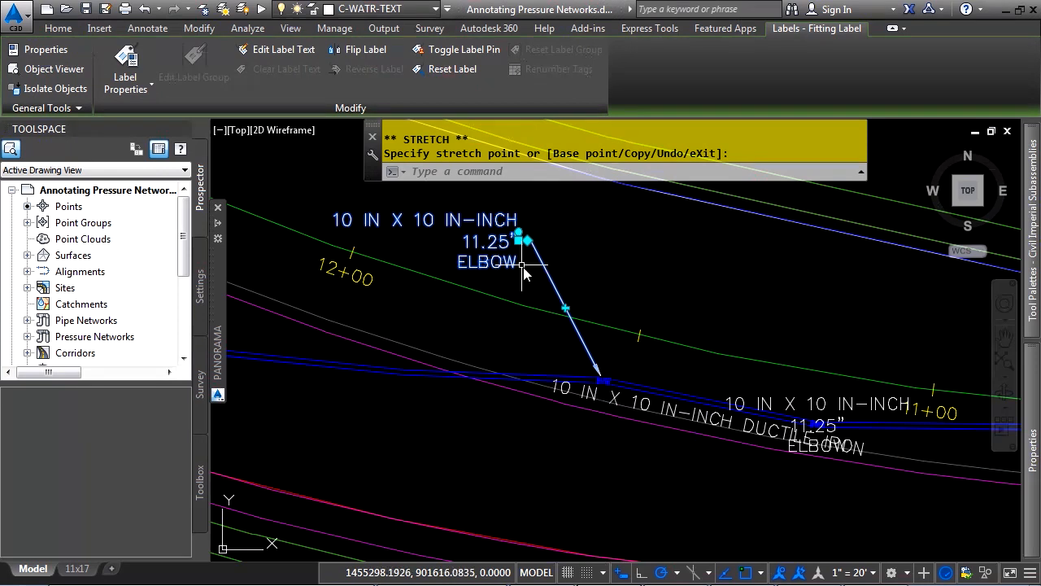
{"action": "middle_click_drag", "start_coordinate": [607, 388], "coordinate": [505, 301]}
{"action": "key", "text": "Escape"}
Move the ductile iron pipe label between the two elbows to a clear spot below the waterline.
{"action": "left_click", "coordinate": [633, 336]}
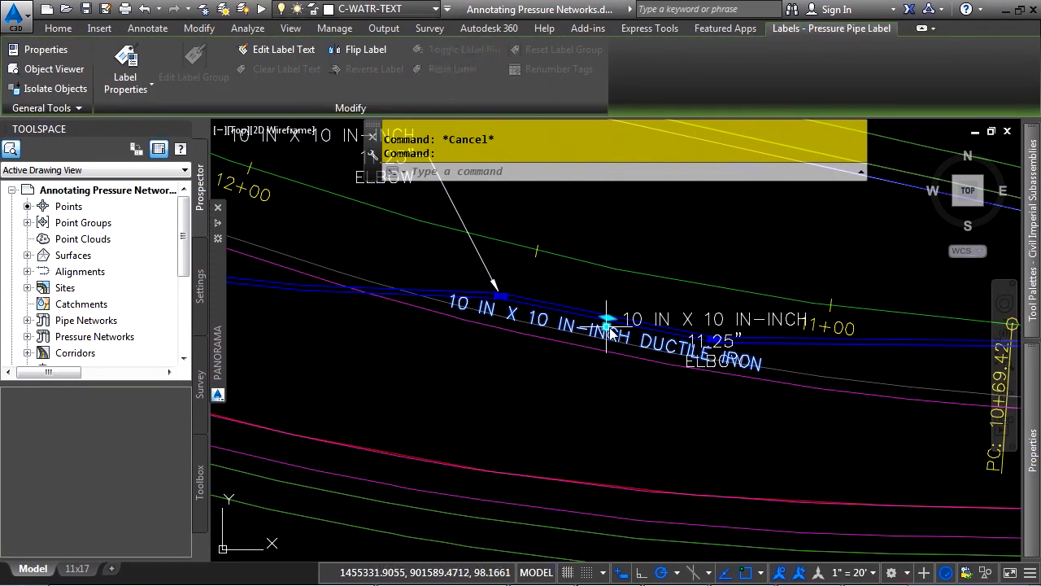
{"action": "left_click", "coordinate": [608, 321]}
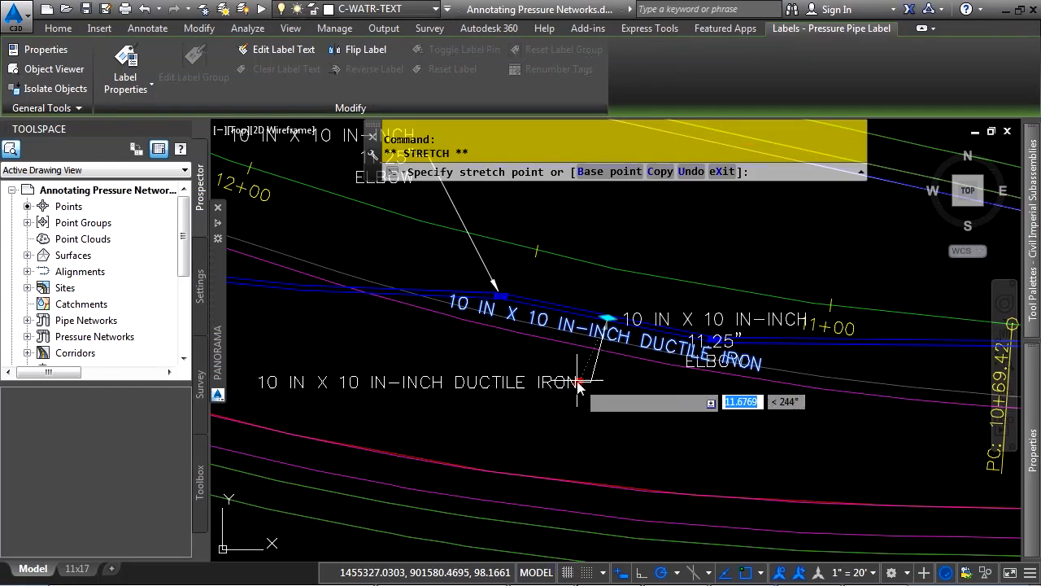
{"action": "left_click", "coordinate": [578, 382]}
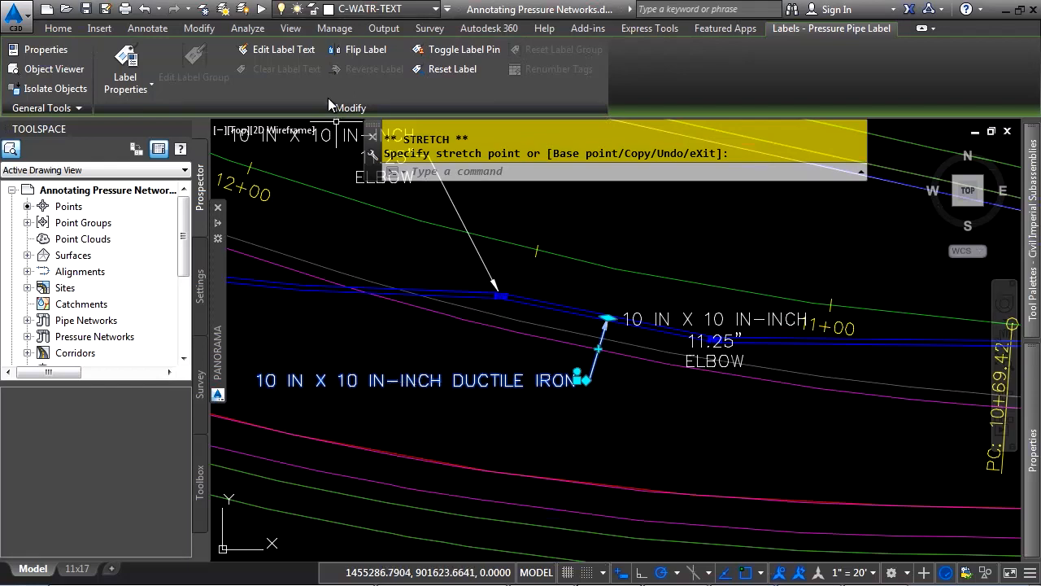
Edit the moved pipe label's text to remove the "-INCH" suffix and keep the material on its own second line.
{"action": "left_click", "coordinate": [279, 50]}
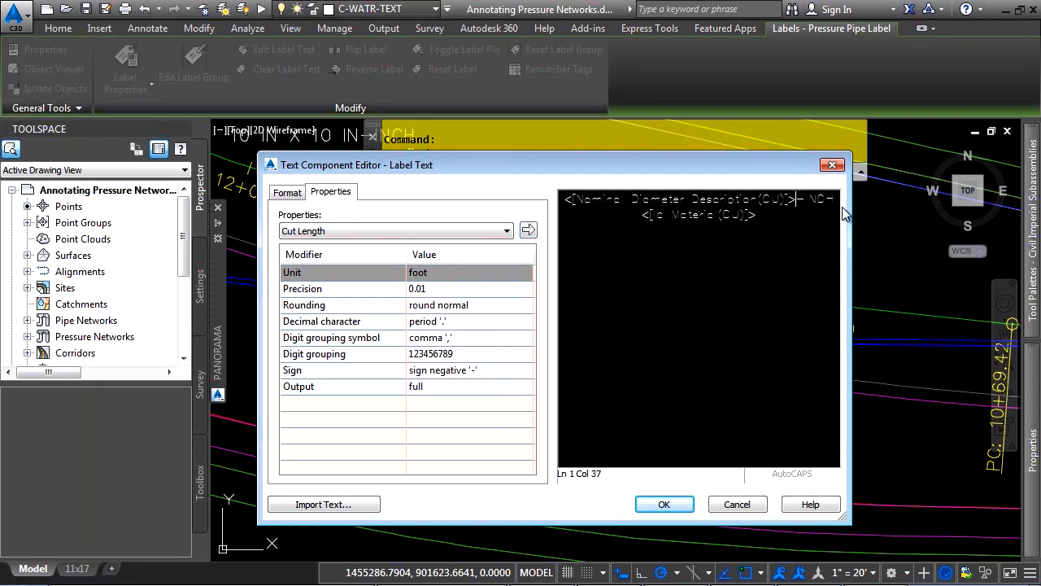
{"action": "key", "text": "shift+End"}
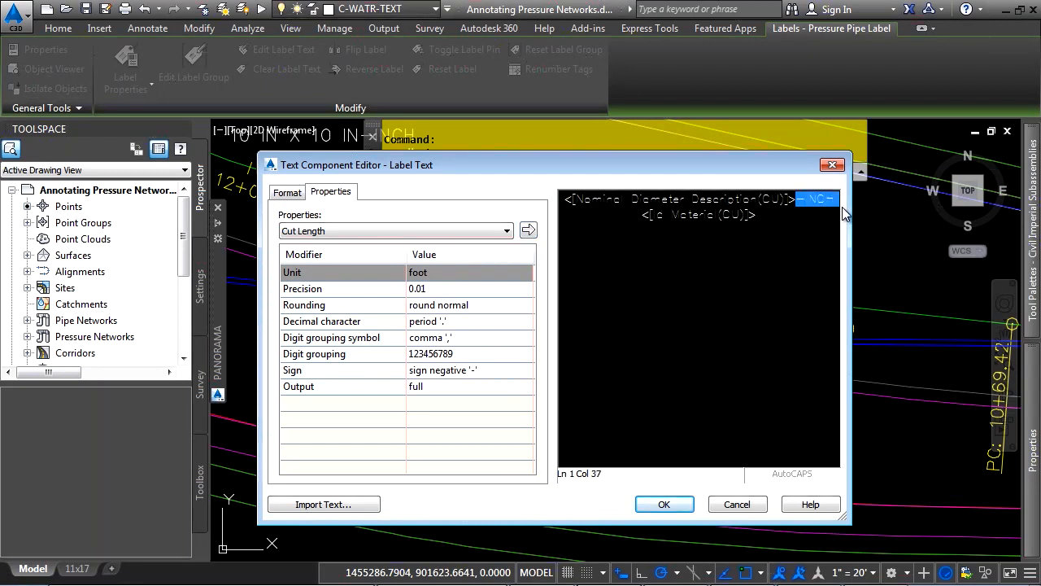
{"action": "key", "text": "Delete"}
{"action": "key", "text": "Return"}
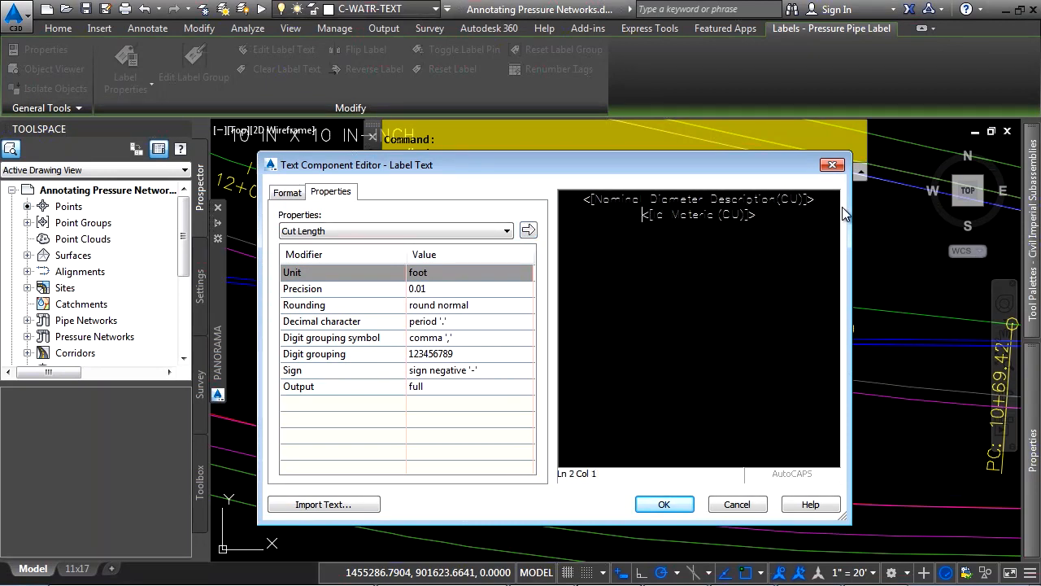
{"action": "left_click", "coordinate": [664, 505]}
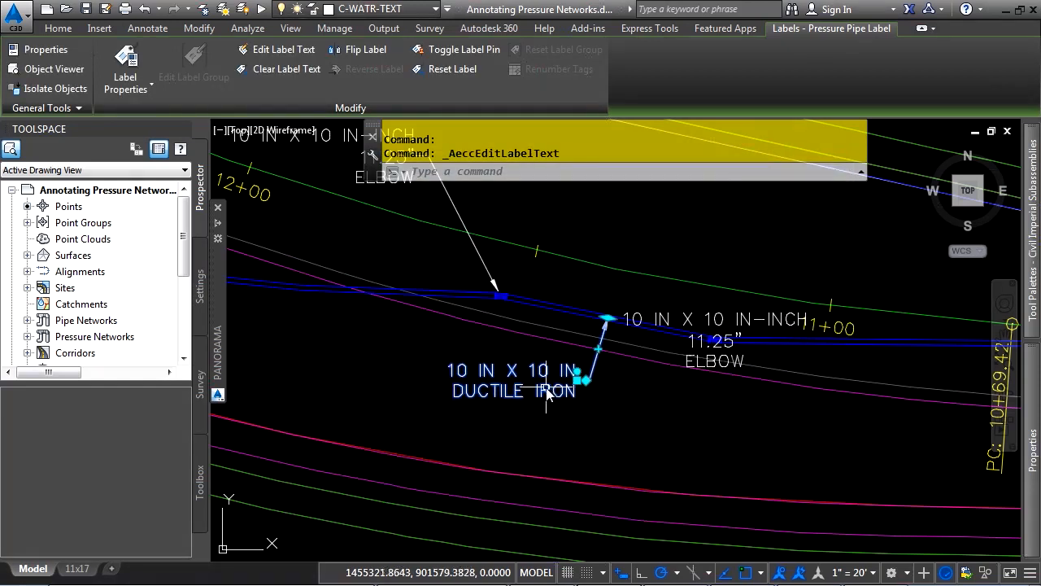
{"action": "key", "text": "Escape"}
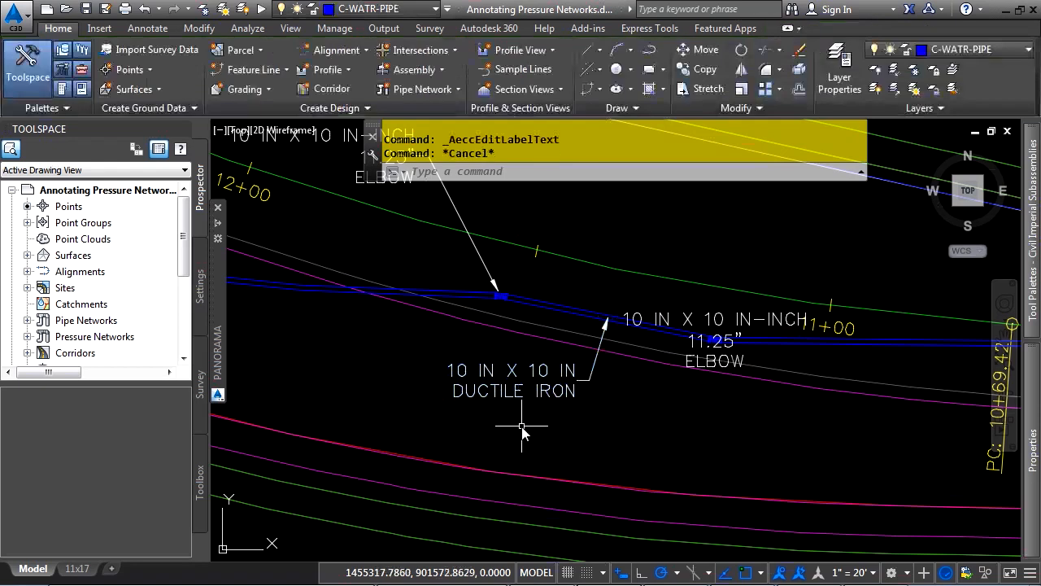
Label the entire Proposed Waterline pressure network in the profile view.
{"action": "scroll", "coordinate": [518, 416], "scroll_direction": "down", "scroll_amount": 3}
{"action": "scroll", "coordinate": [516, 411], "scroll_direction": "down", "scroll_amount": 10}
{"action": "middle_click_drag", "start_coordinate": [486, 467], "coordinate": [504, 425]}
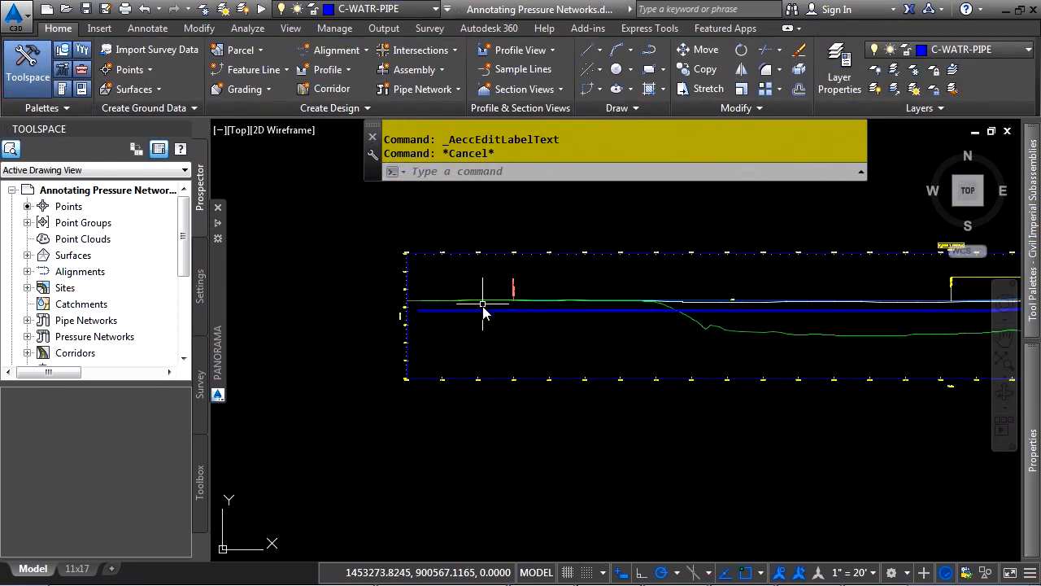
{"action": "scroll", "coordinate": [483, 303], "scroll_direction": "up", "scroll_amount": 5}
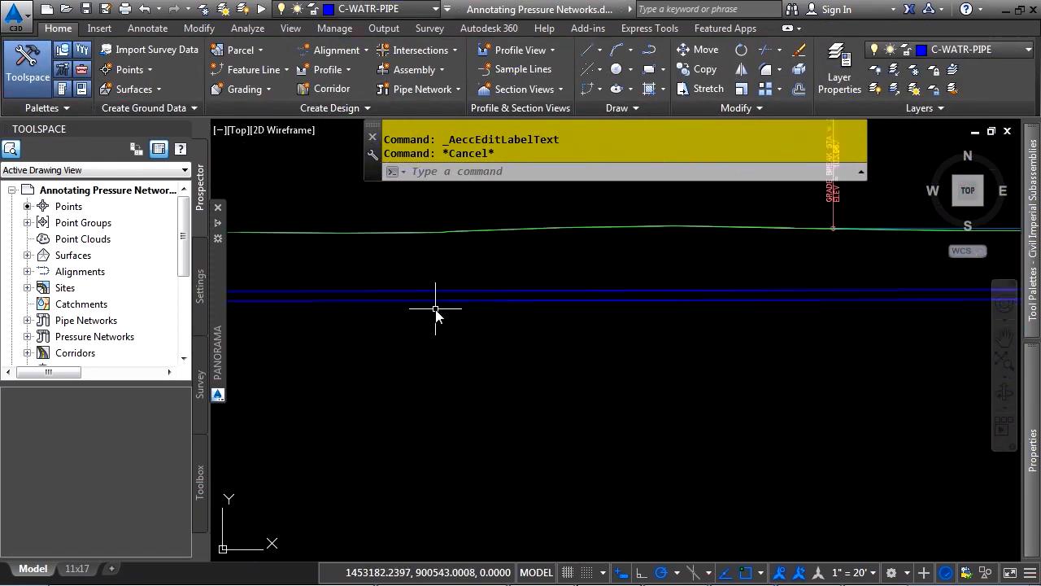
{"action": "scroll", "coordinate": [423, 297], "scroll_direction": "down", "scroll_amount": 3}
{"action": "left_click", "coordinate": [441, 296]}
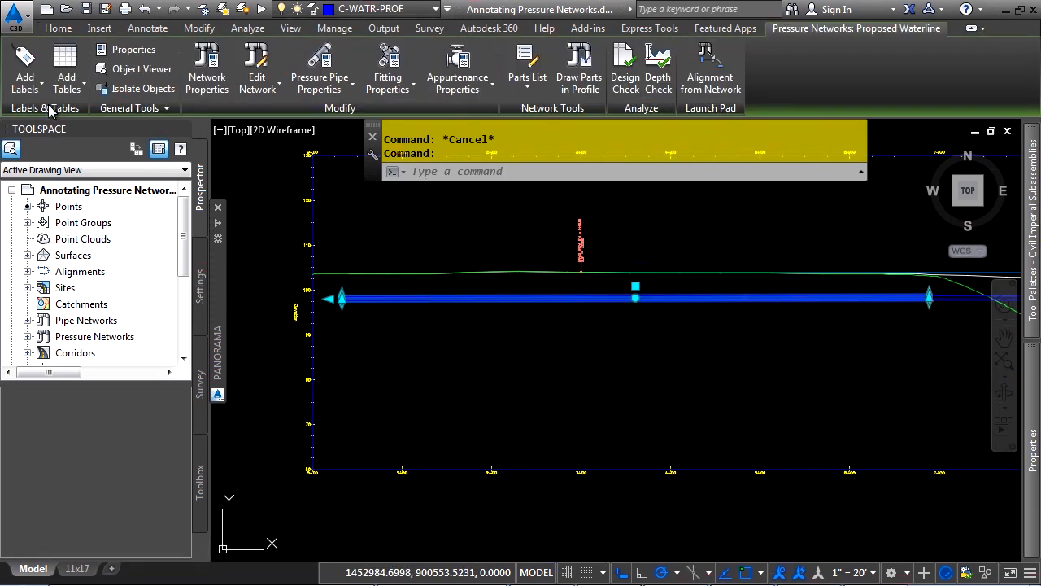
{"action": "left_click", "coordinate": [25, 73]}
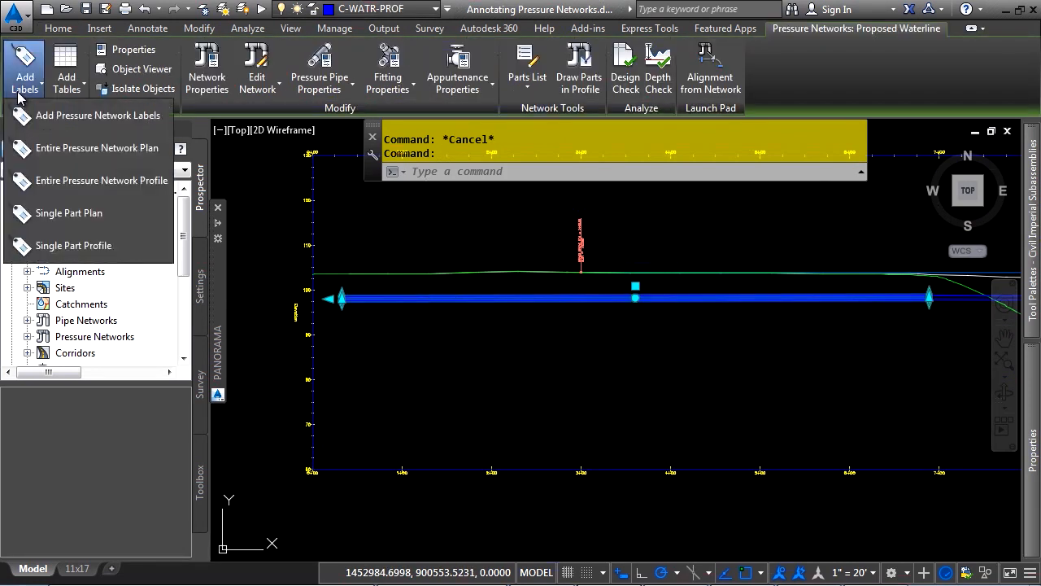
{"action": "left_click", "coordinate": [108, 188]}
{"action": "scroll", "coordinate": [708, 358], "scroll_direction": "up", "scroll_amount": 6}
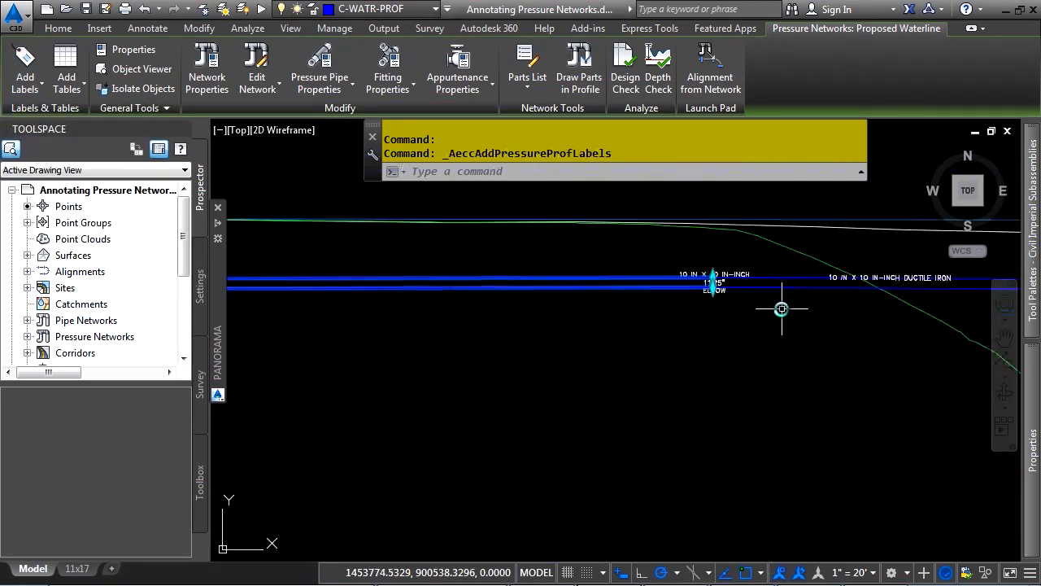
{"action": "middle_click_drag", "start_coordinate": [814, 296], "coordinate": [619, 412]}
{"action": "key", "text": "Escape"}
Move the ductile iron pipe label in the profile view, where the green ground line crosses the waterline, to below the pipe.
{"action": "scroll", "coordinate": [719, 373], "scroll_direction": "up", "scroll_amount": 5}
{"action": "middle_click_drag", "start_coordinate": [797, 425], "coordinate": [525, 290]}
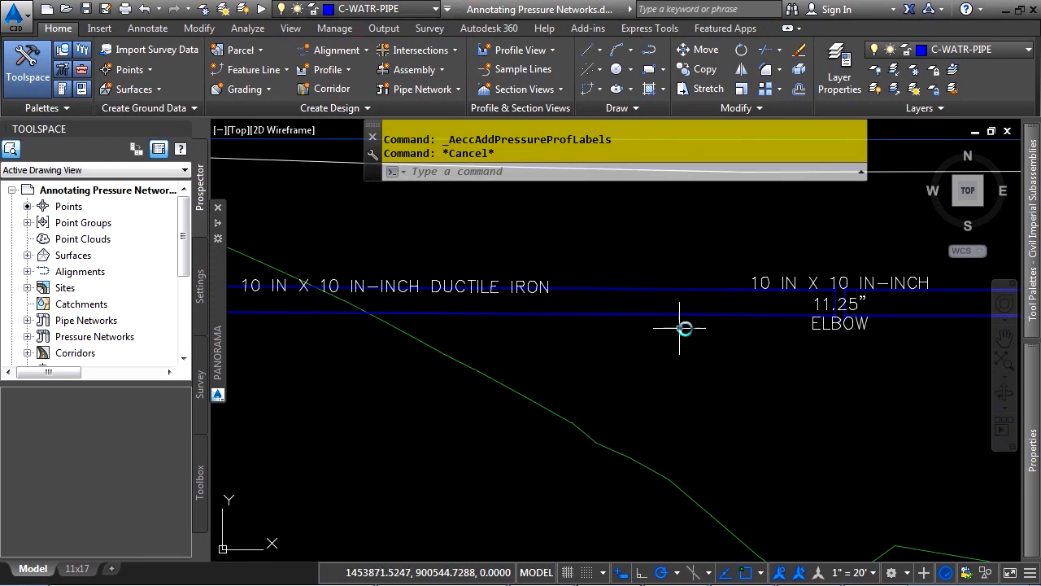
{"action": "left_click", "coordinate": [406, 303]}
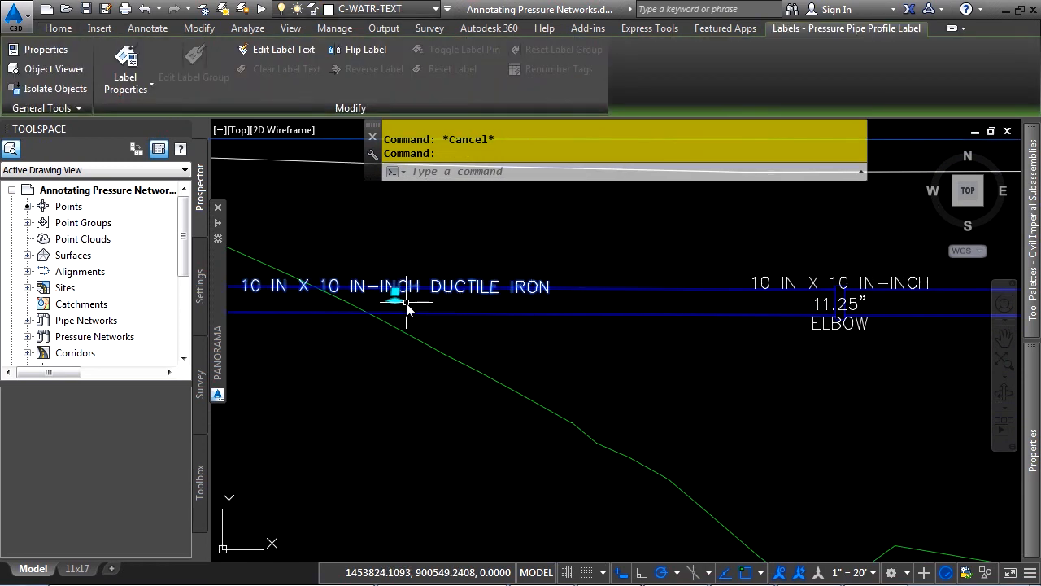
{"action": "left_click", "coordinate": [399, 298]}
{"action": "middle_click_drag", "start_coordinate": [414, 338], "coordinate": [612, 287]}
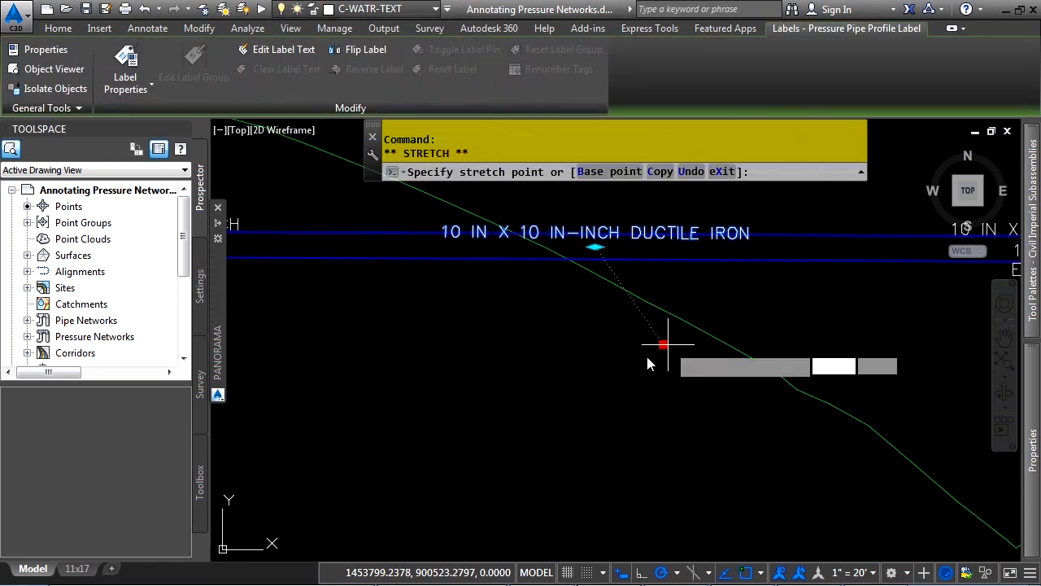
{"action": "left_click", "coordinate": [486, 383]}
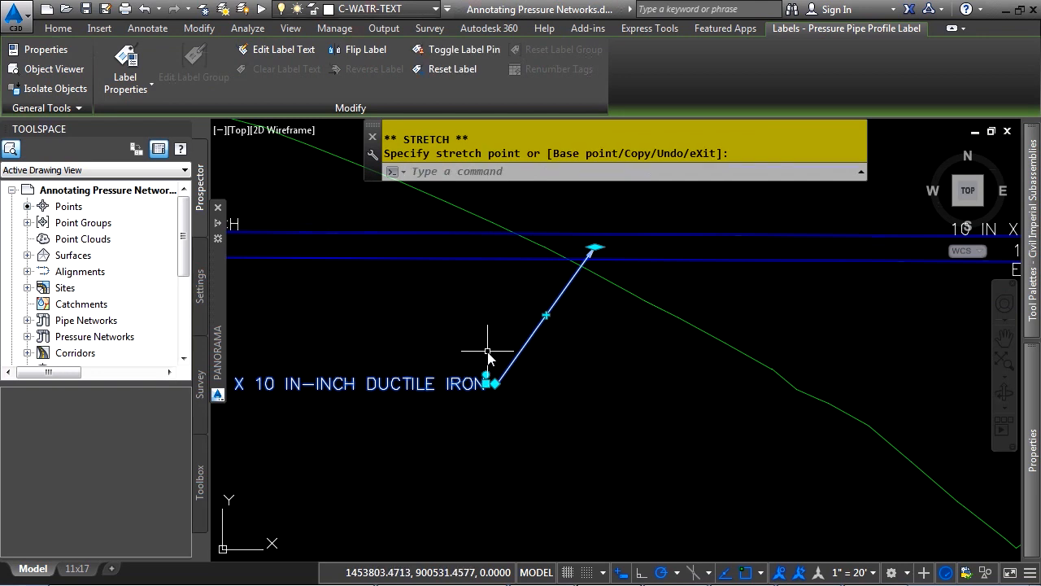
{"action": "key", "text": "Escape"}
{"action": "key", "text": "Escape"}
Examine the view label types available for the Proposed Waterline pipe crossing in a cross-section view.
{"action": "scroll", "coordinate": [539, 382], "scroll_direction": "down", "scroll_amount": 6}
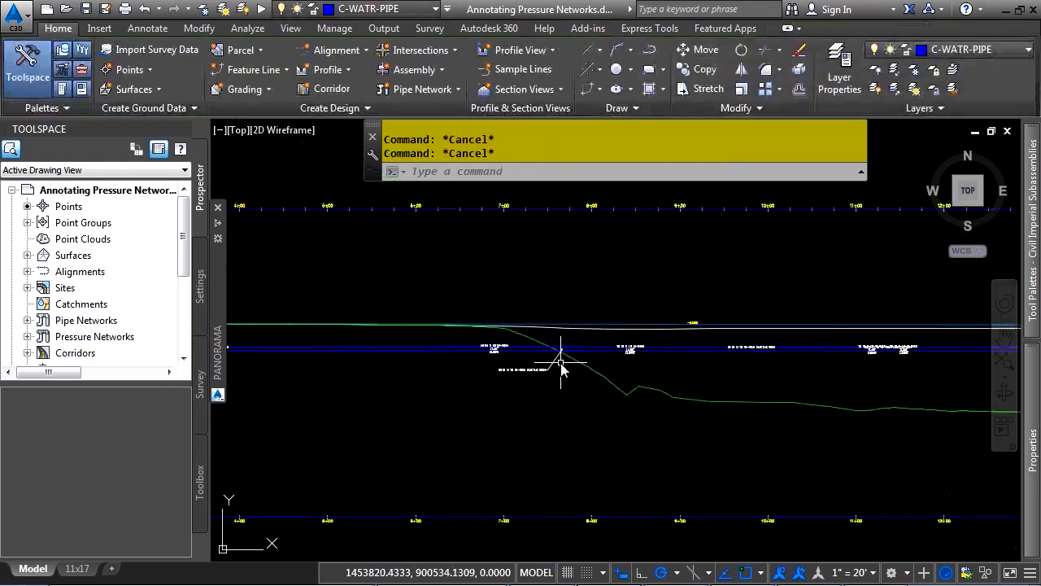
{"action": "middle_click_drag", "start_coordinate": [976, 236], "coordinate": [456, 431]}
{"action": "middle_click_drag", "start_coordinate": [859, 302], "coordinate": [591, 407]}
{"action": "scroll", "coordinate": [534, 295], "scroll_direction": "up", "scroll_amount": 8}
{"action": "scroll", "coordinate": [567, 340], "scroll_direction": "up", "scroll_amount": 12}
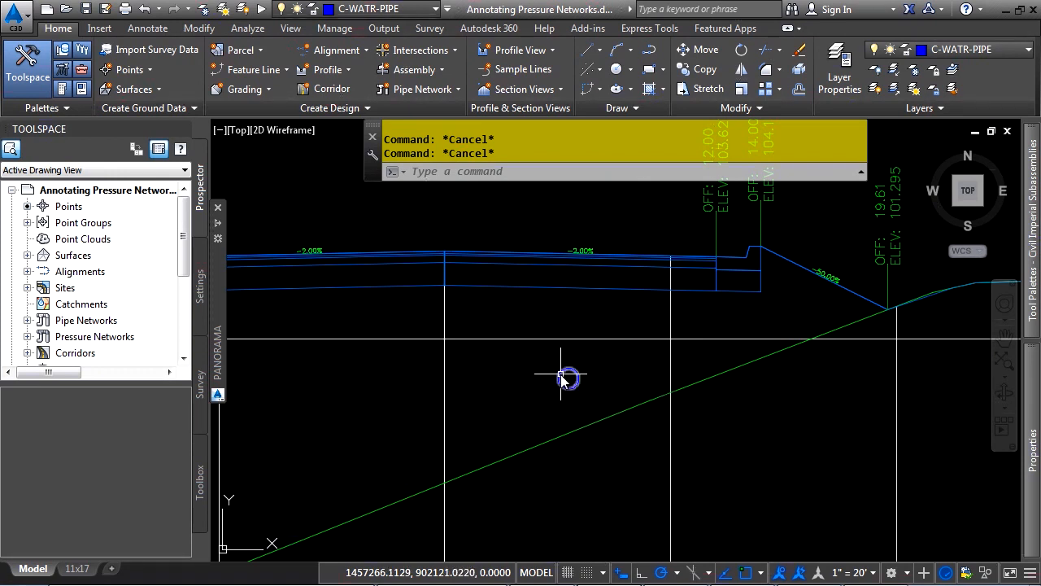
{"action": "left_click", "coordinate": [463, 383]}
{"action": "left_click", "coordinate": [385, 419]}
{"action": "key", "text": "Escape"}
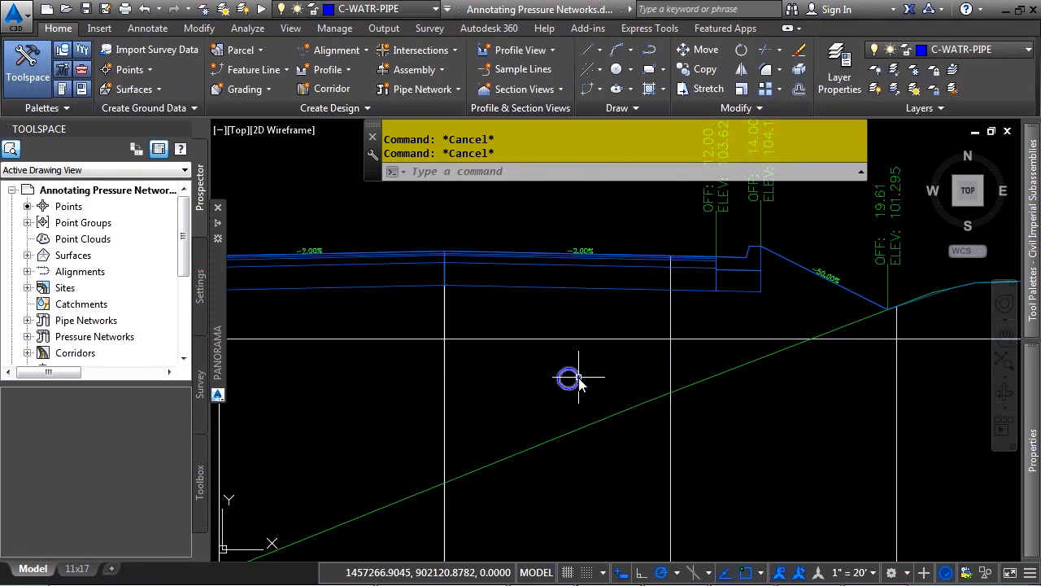
{"action": "left_click", "coordinate": [579, 379]}
{"action": "left_click", "coordinate": [534, 402]}
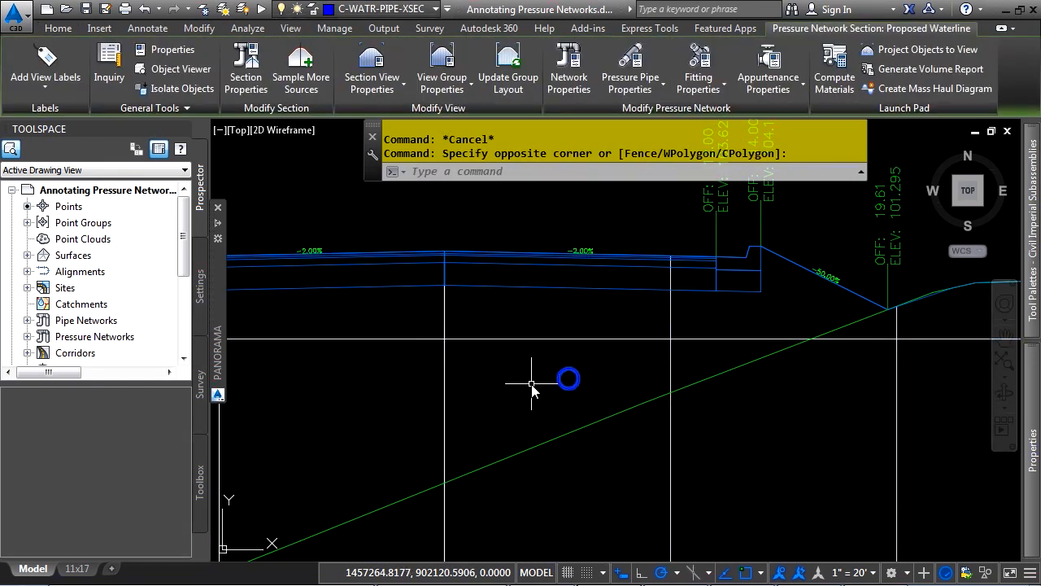
{"action": "left_click", "coordinate": [43, 91]}
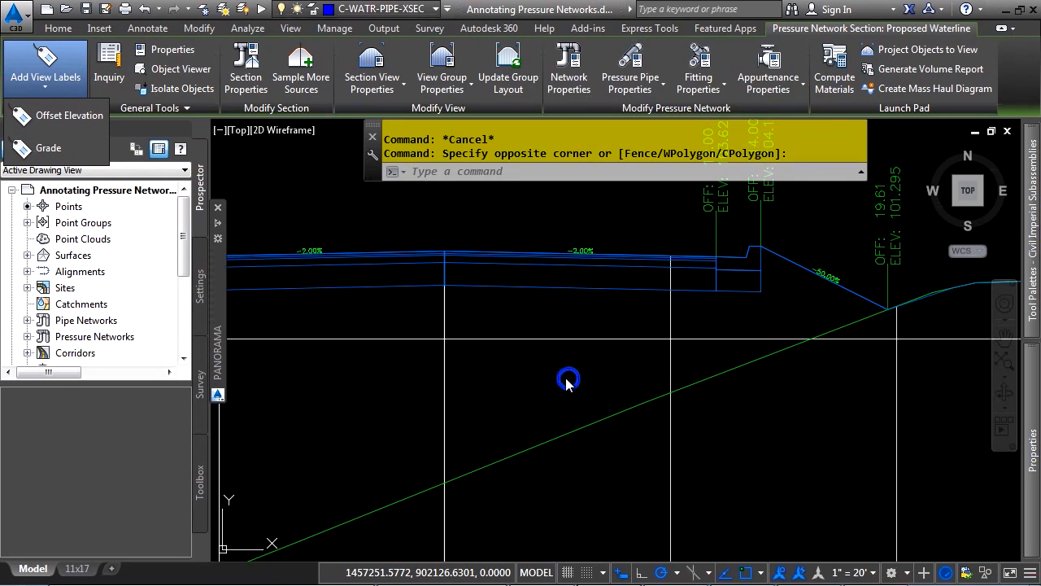
{"action": "key", "text": "Escape"}
{"action": "key", "text": "Escape"}
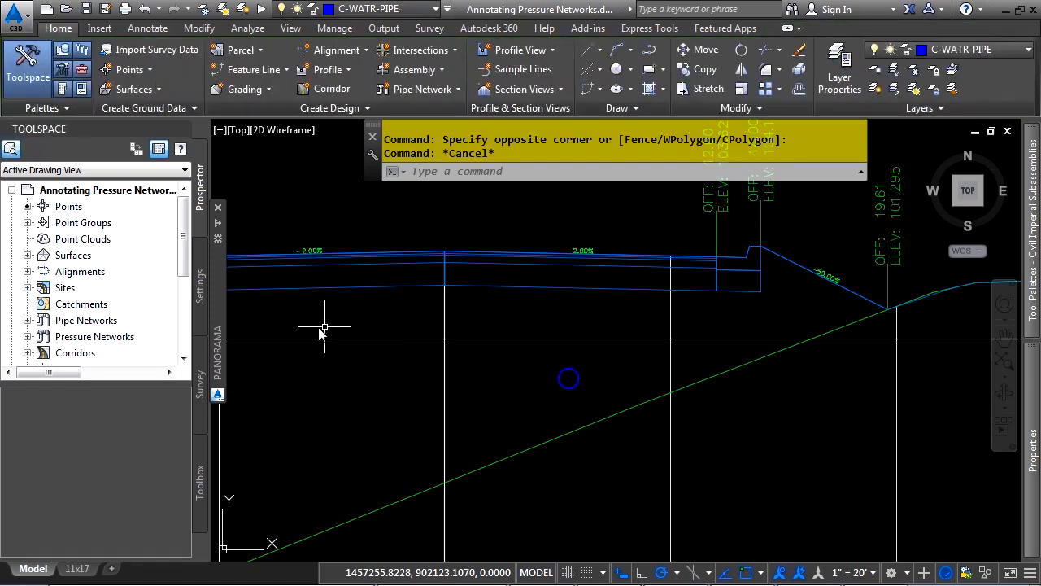
Open the 10-Waterline offset elevation label style from the section view label styles in the drawing settings.
{"action": "left_click", "coordinate": [201, 285]}
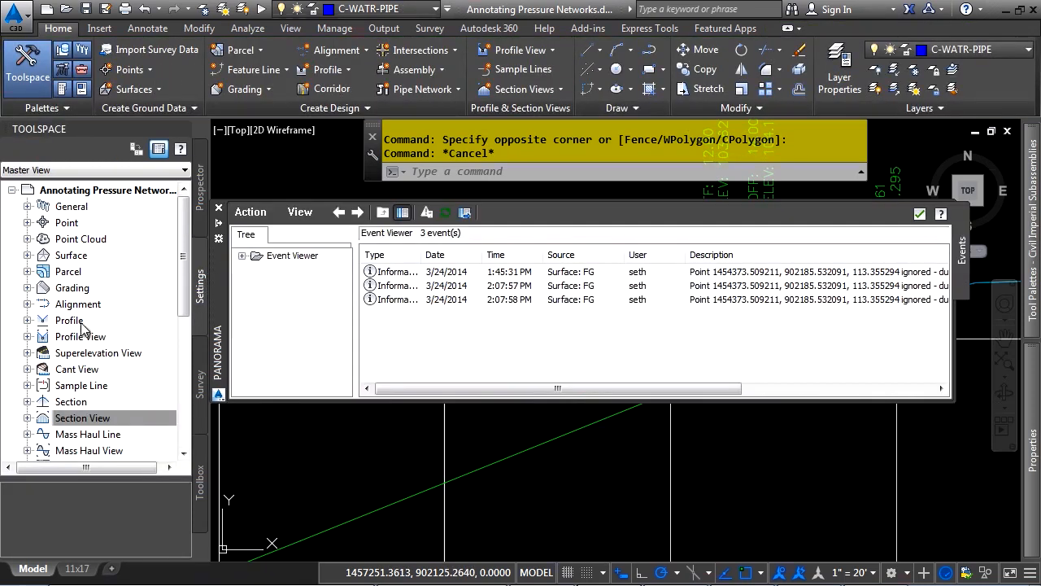
{"action": "left_click", "coordinate": [28, 418]}
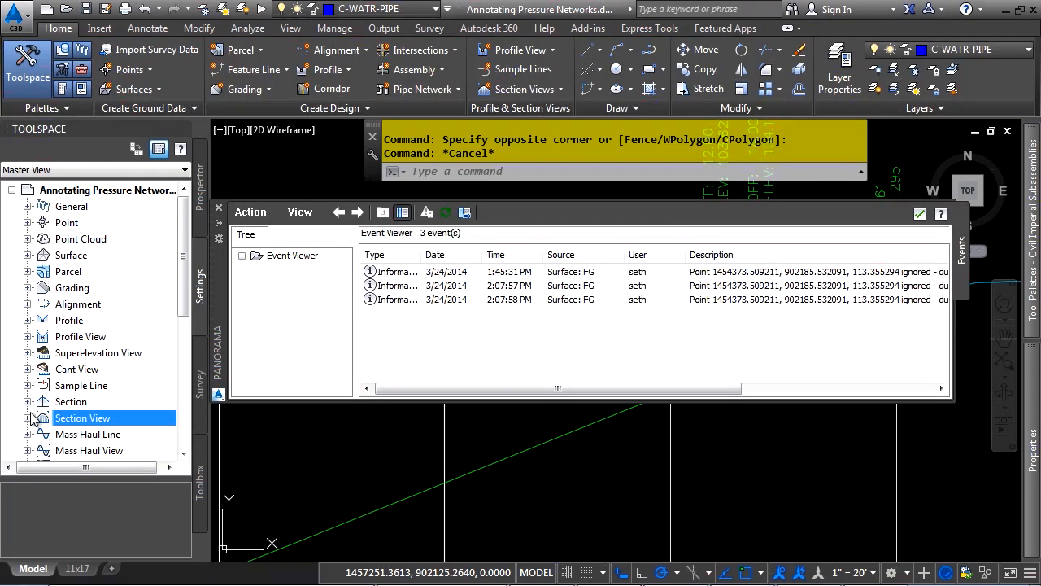
{"action": "scroll", "coordinate": [29, 382], "scroll_direction": "down", "scroll_amount": 2}
{"action": "left_click", "coordinate": [28, 321]}
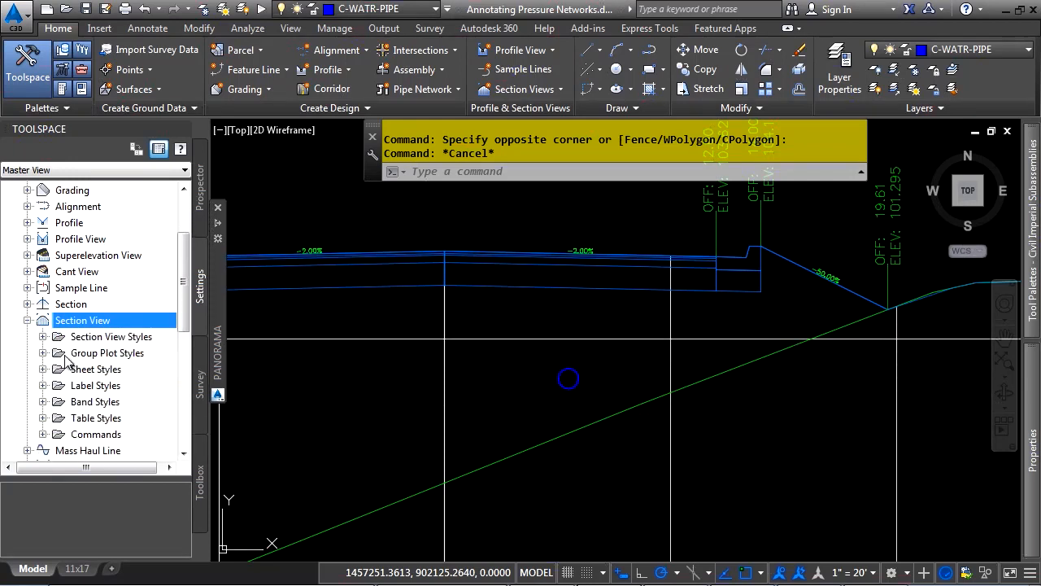
{"action": "left_click", "coordinate": [43, 386]}
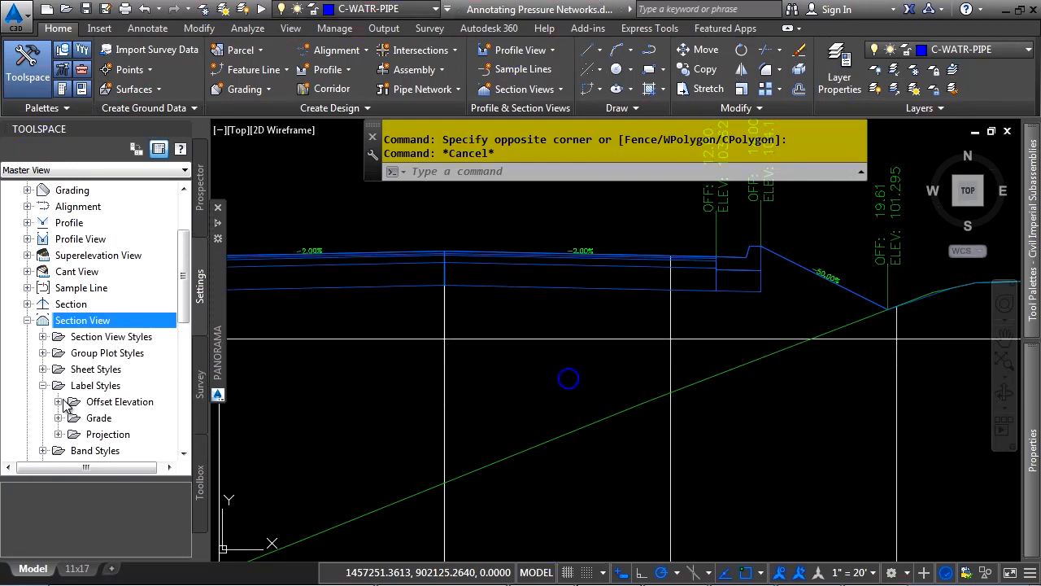
{"action": "left_click", "coordinate": [59, 402]}
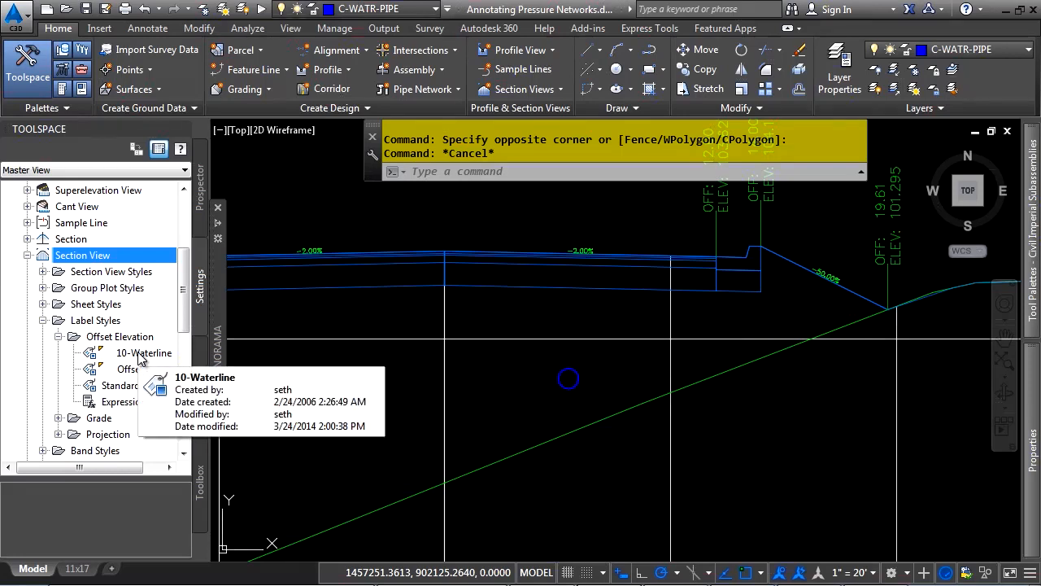
{"action": "double_click", "coordinate": [140, 355]}
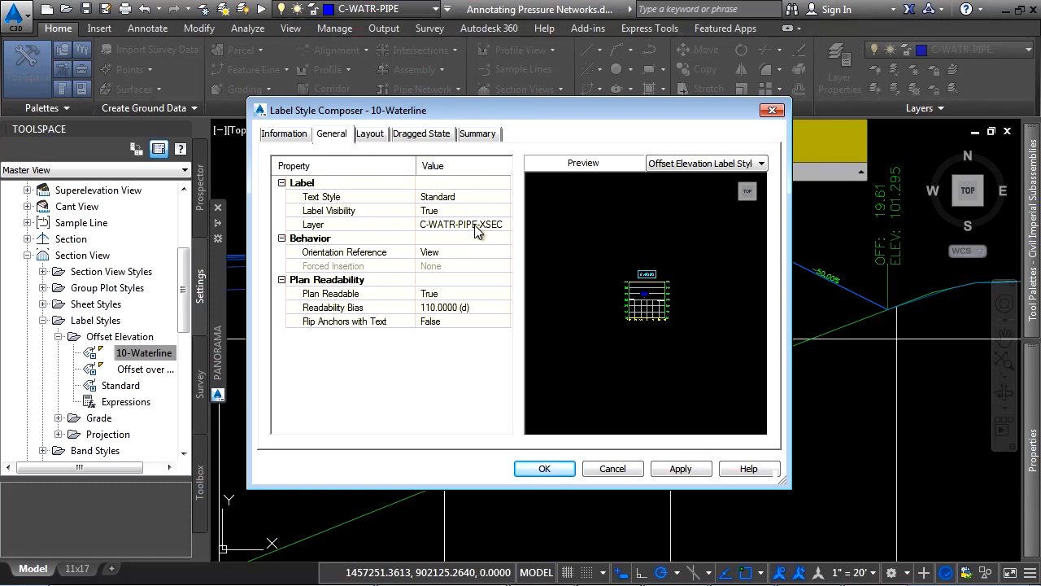
Examine the 10-Waterline label style's layout and the text contents of its Offset Elevation component.
{"action": "left_click", "coordinate": [369, 138]}
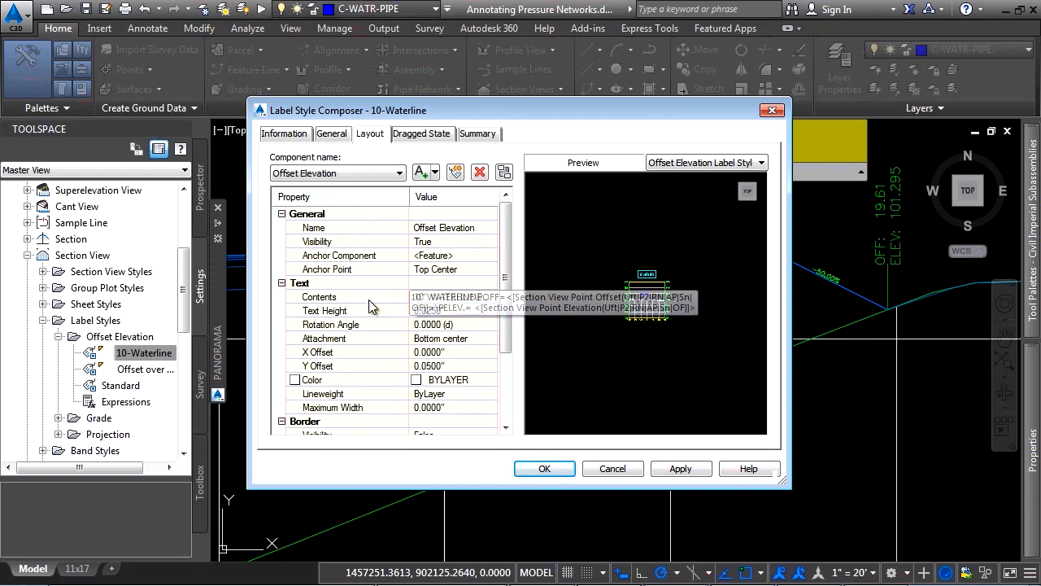
{"action": "left_click", "coordinate": [480, 298]}
{"action": "left_click", "coordinate": [491, 297]}
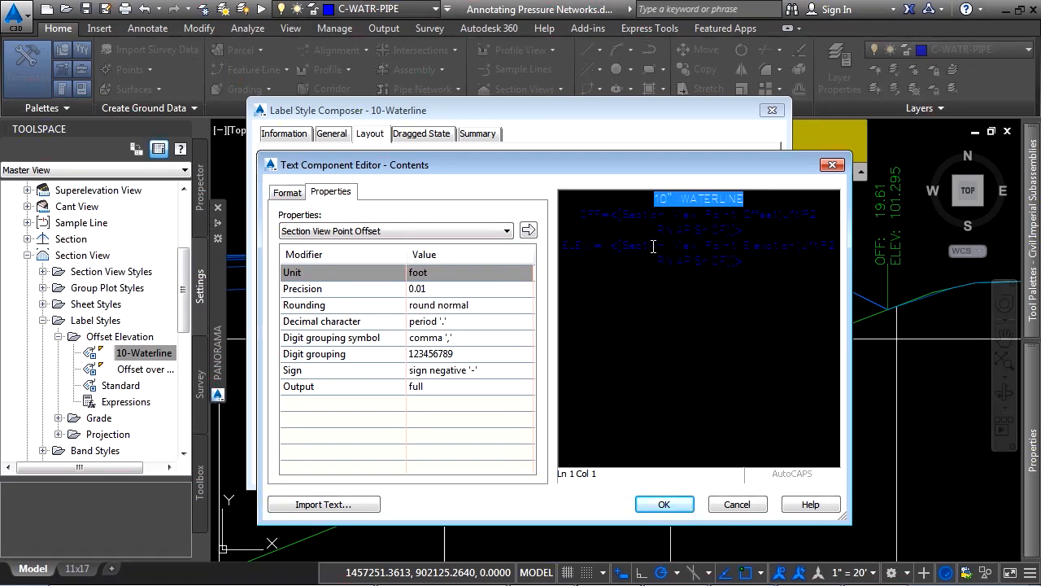
{"action": "left_click", "coordinate": [662, 505]}
{"action": "left_click", "coordinate": [542, 534]}
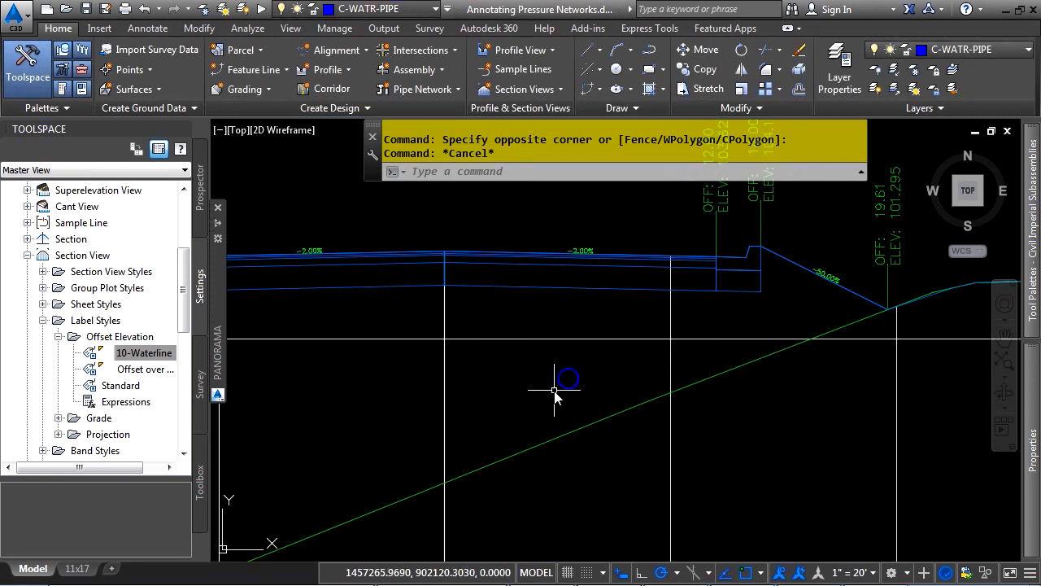
Set up a section view label of type Offset Elevation with the 10-Waterline style.
{"action": "left_click", "coordinate": [147, 27]}
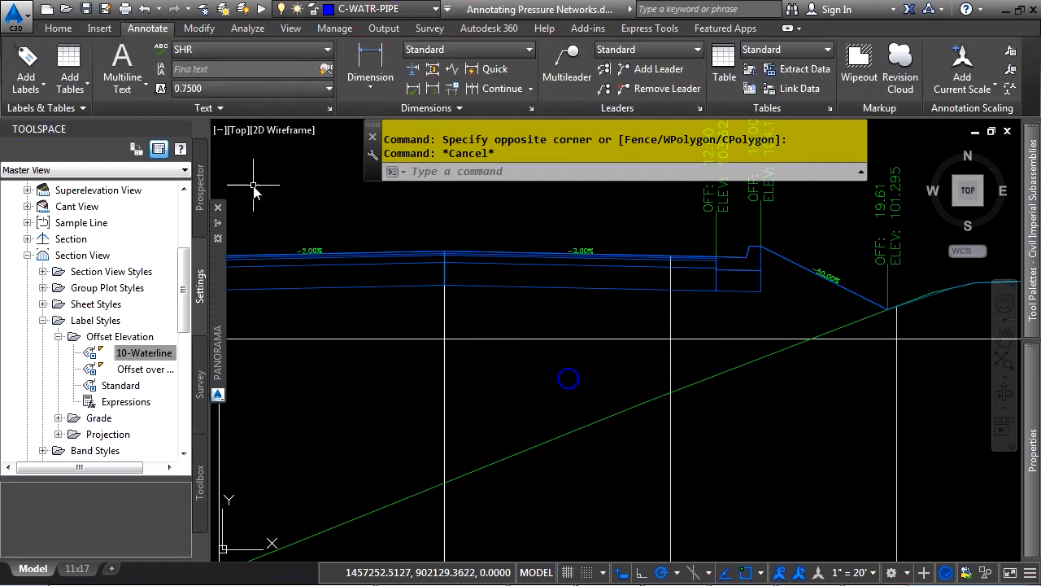
{"action": "left_click", "coordinate": [35, 86]}
{"action": "mouse_move", "coordinate": [99, 177]}
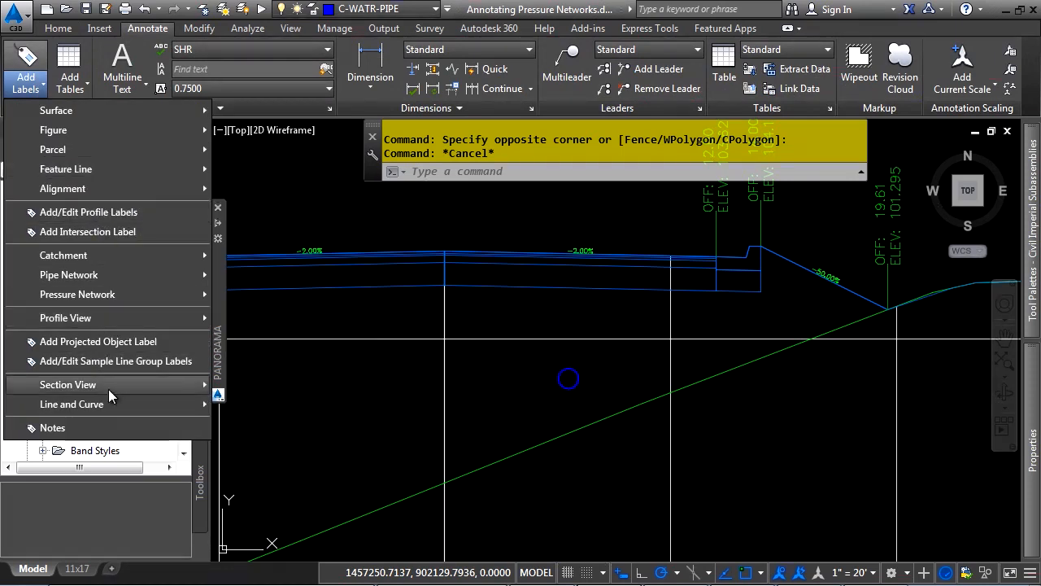
{"action": "mouse_move", "coordinate": [108, 387]}
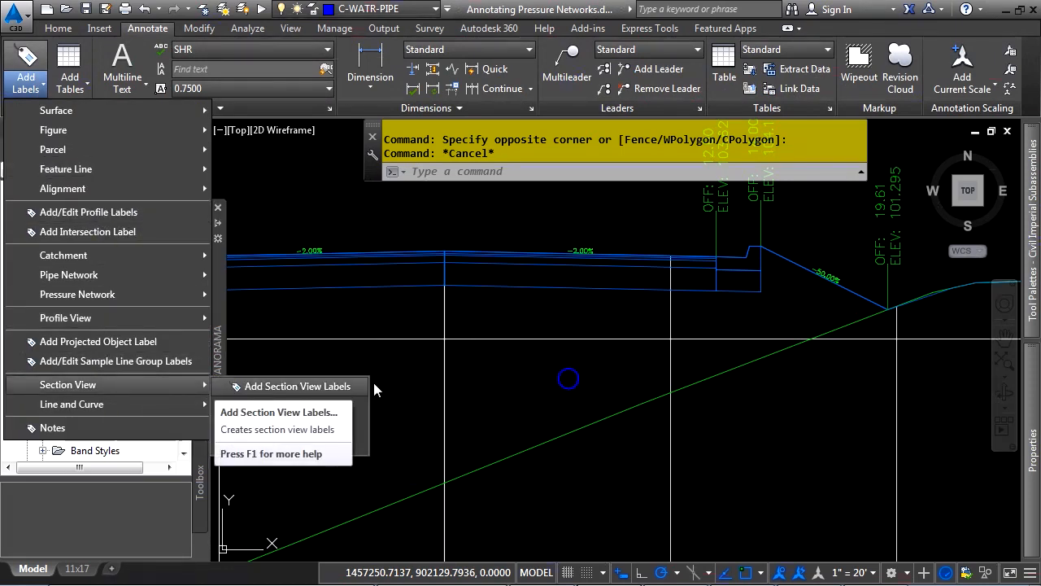
{"action": "left_click", "coordinate": [297, 386]}
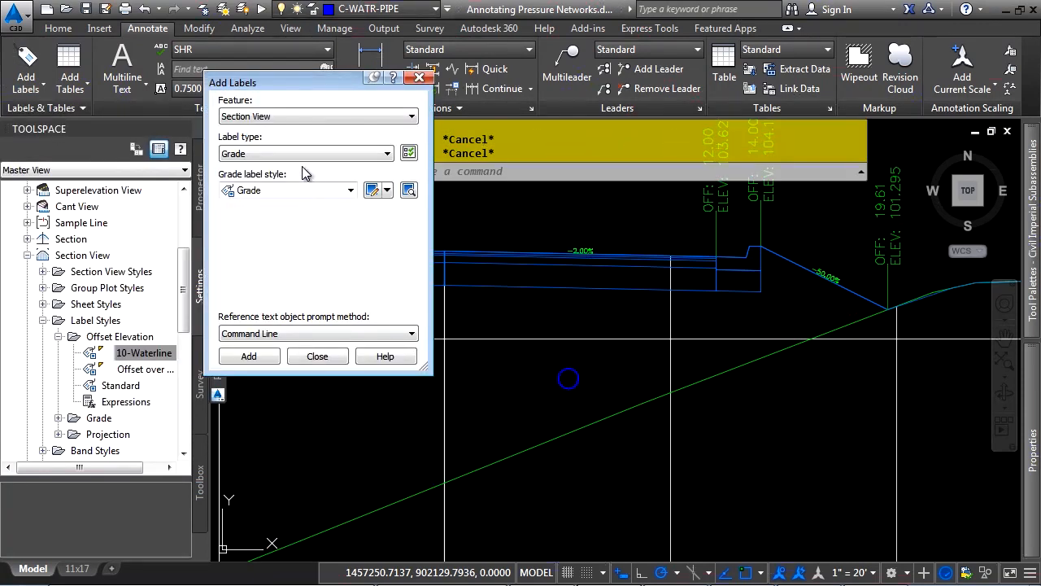
{"action": "left_click", "coordinate": [279, 153]}
{"action": "left_click", "coordinate": [264, 181]}
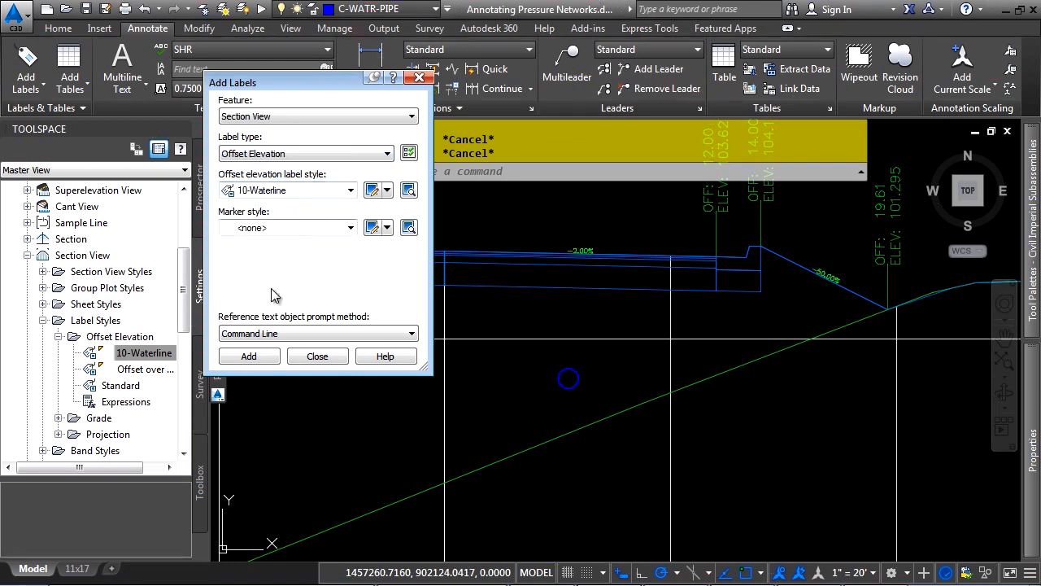
Place the offset elevation label in the cross-section view at the bottom of the waterline pipe circle.
{"action": "left_click", "coordinate": [253, 356]}
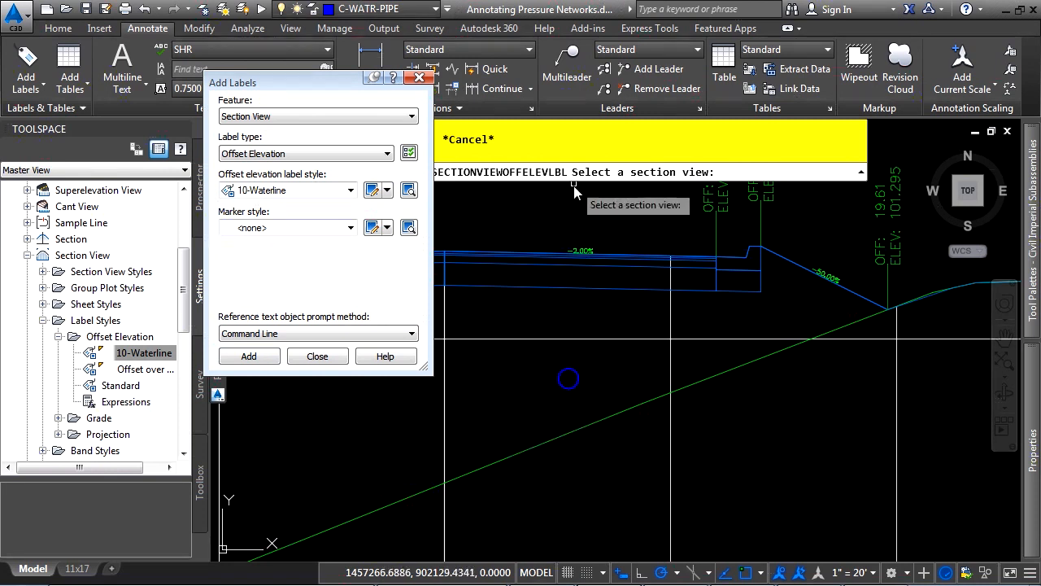
{"action": "left_click", "coordinate": [444, 414]}
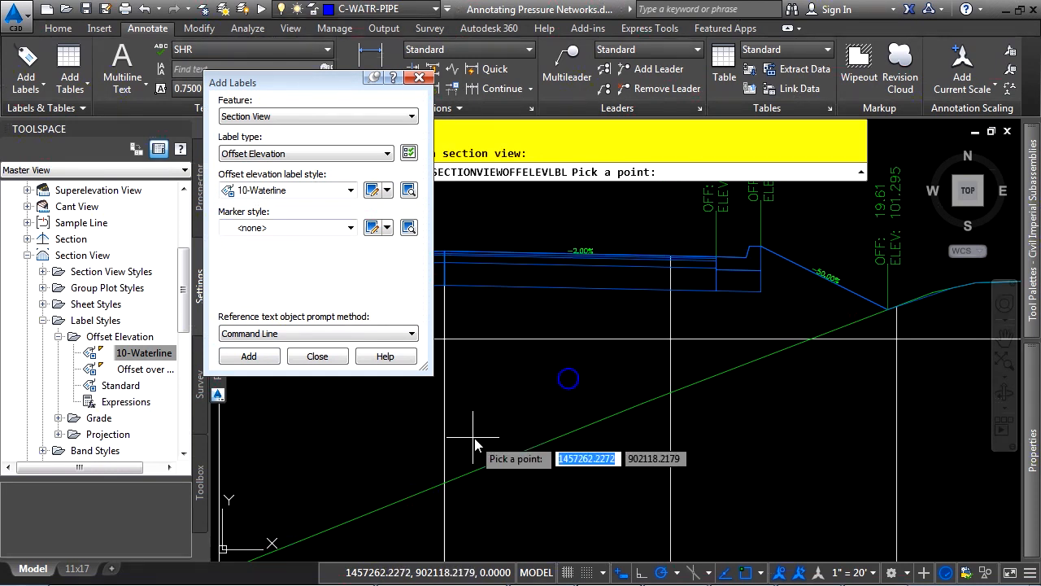
{"action": "scroll", "coordinate": [567, 411], "scroll_direction": "up", "scroll_amount": 5}
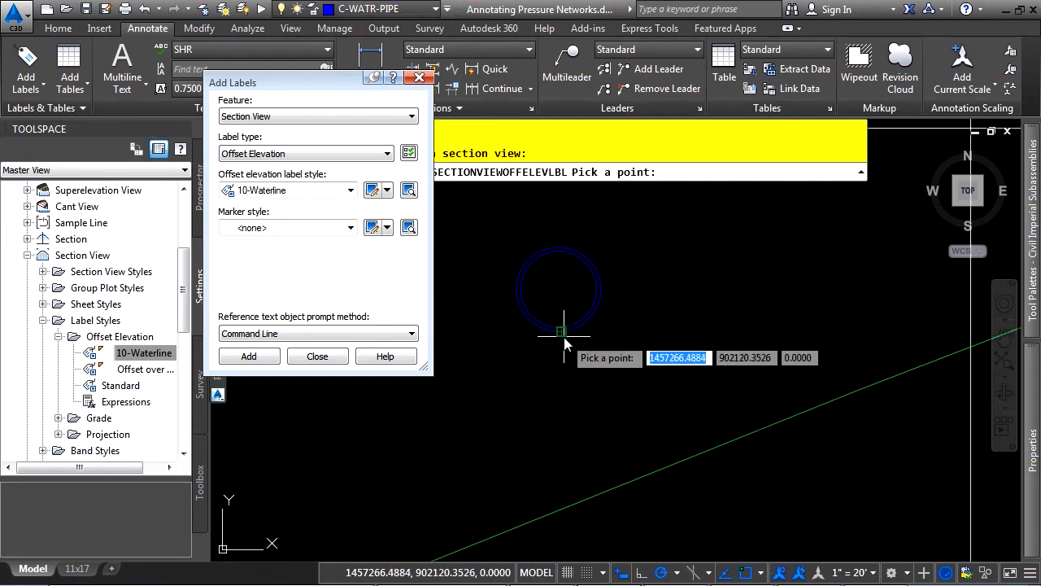
{"action": "scroll", "coordinate": [569, 448], "scroll_direction": "down", "scroll_amount": 5}
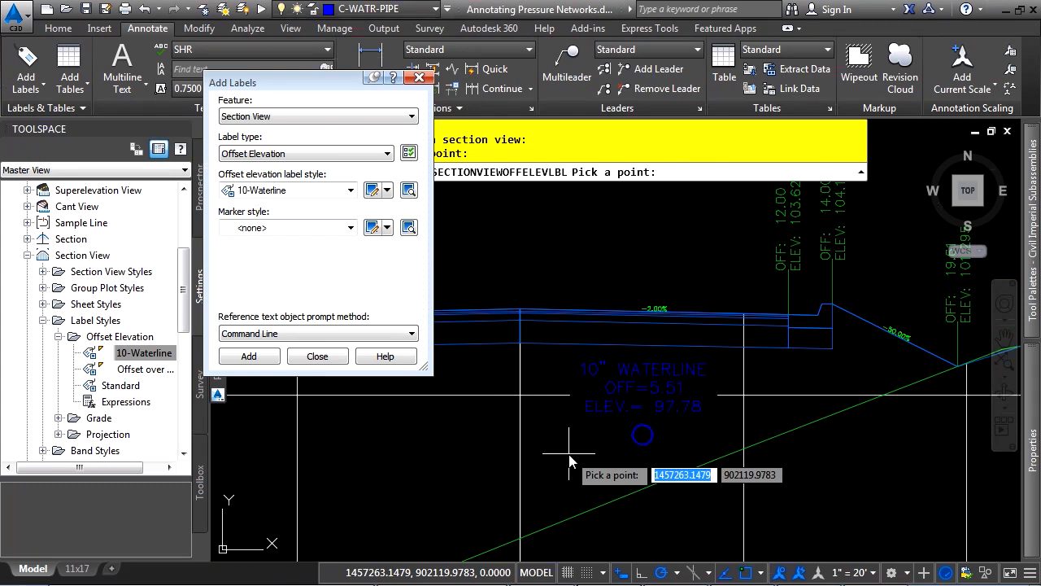
{"action": "key", "text": "Escape"}
{"action": "key", "text": "Escape"}
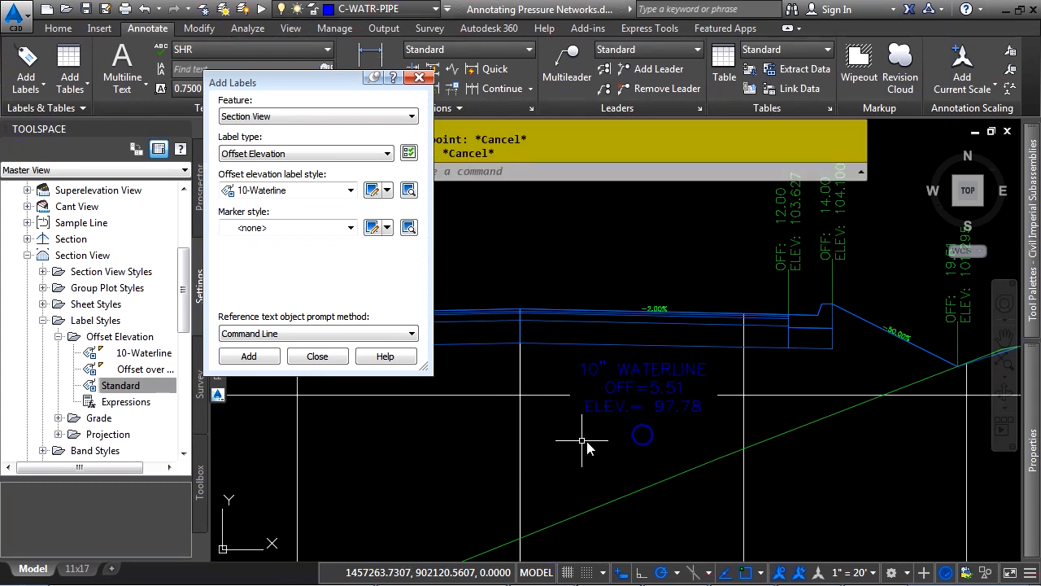
Move the waterline label below and to the left of the pipe, with a leader to it, and finish adding labels.
{"action": "left_click", "coordinate": [653, 371]}
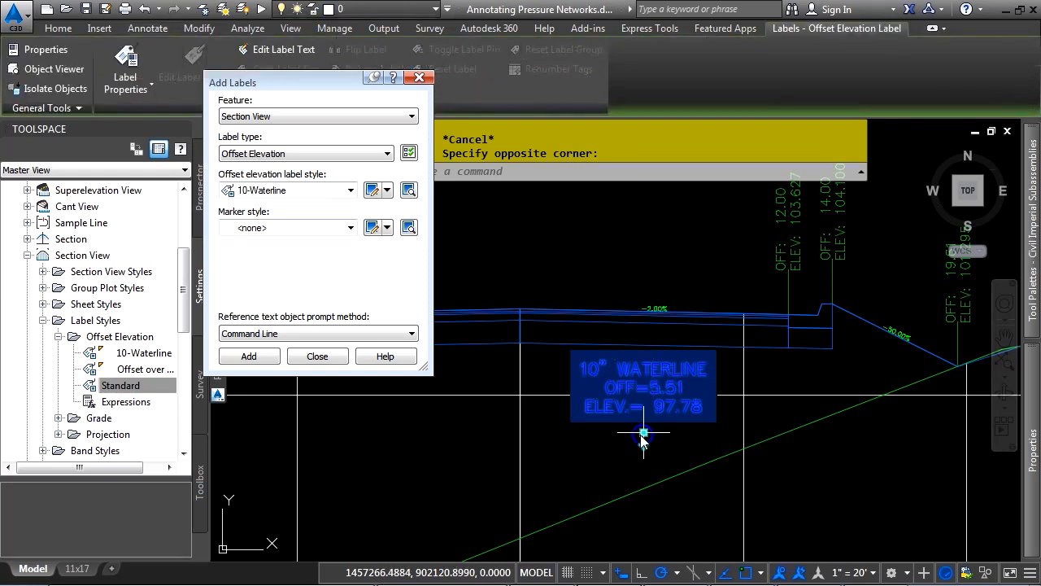
{"action": "left_click", "coordinate": [643, 434]}
{"action": "middle_click_drag", "start_coordinate": [533, 501], "coordinate": [640, 389]}
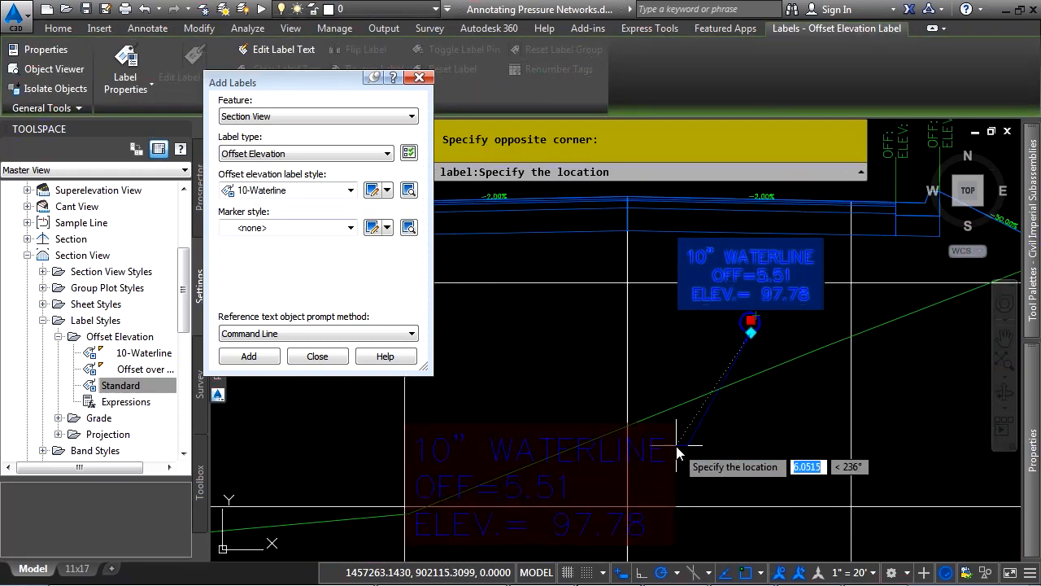
{"action": "left_click", "coordinate": [739, 475]}
{"action": "key", "text": "Escape"}
{"action": "key", "text": "Escape"}
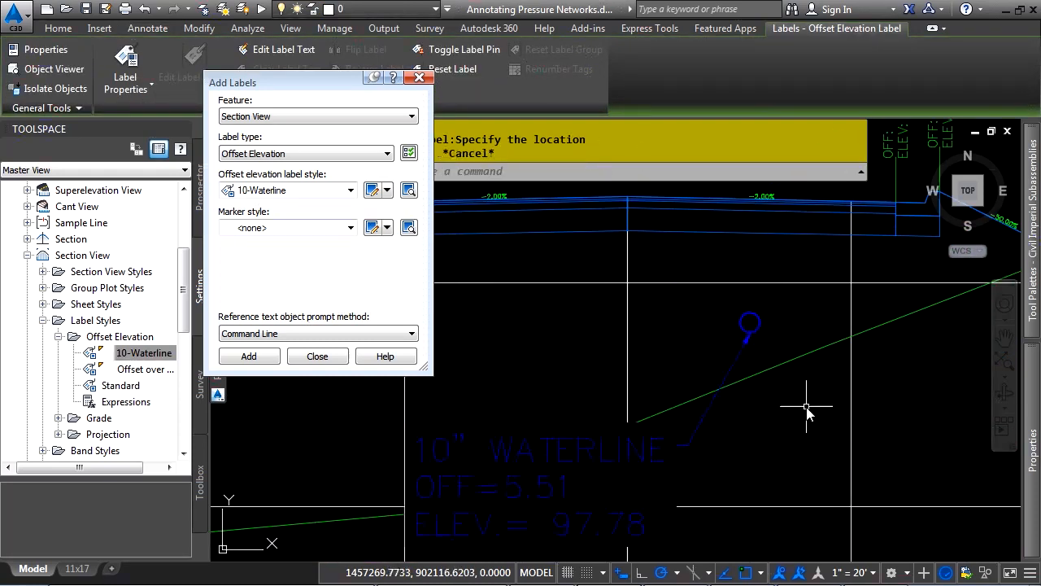
{"action": "scroll", "coordinate": [699, 440], "scroll_direction": "down", "scroll_amount": 4}
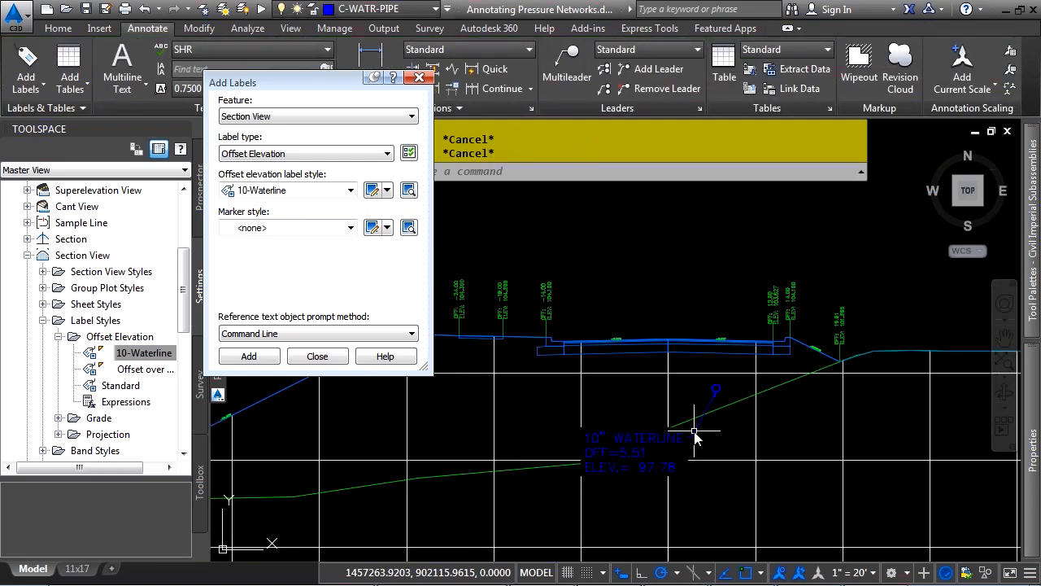
{"action": "middle_click", "coordinate": [504, 432]}
{"action": "left_click", "coordinate": [505, 432]}
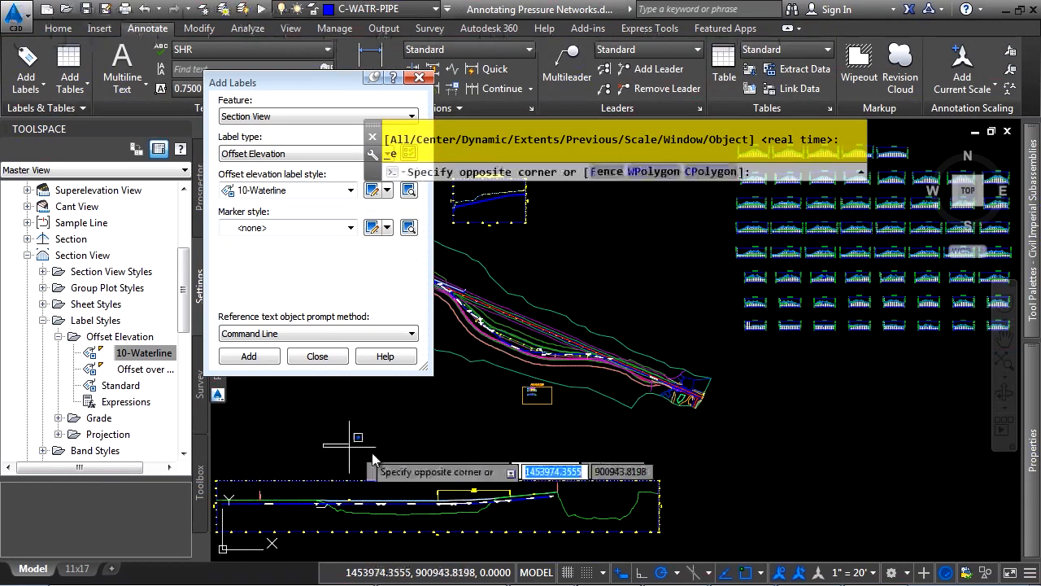
{"action": "left_click", "coordinate": [317, 356]}
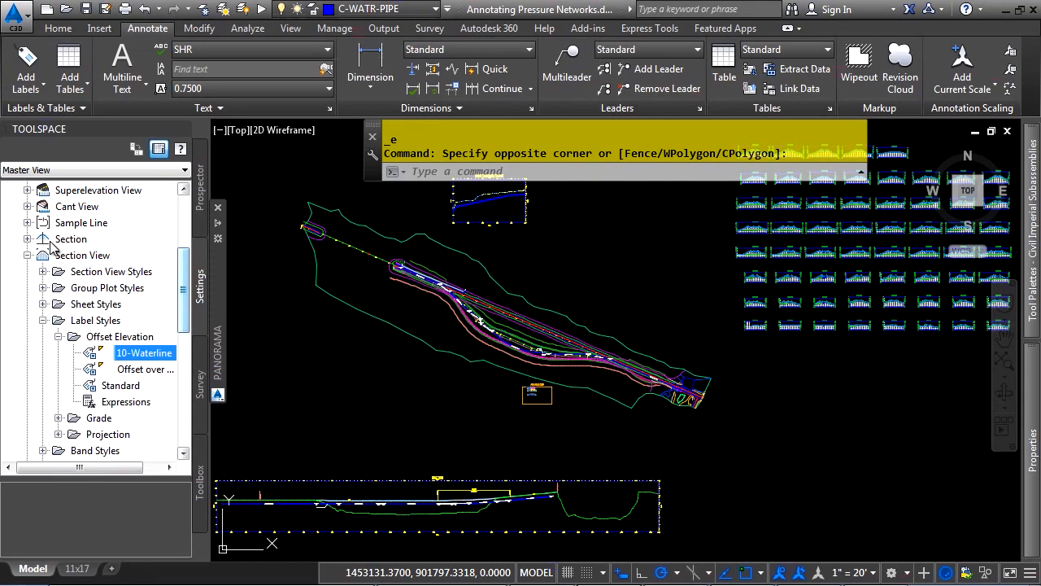
Check which table styles are available for pressure pipes in the drawing settings.
{"action": "left_click", "coordinate": [29, 254]}
{"action": "scroll", "coordinate": [78, 341], "scroll_direction": "down", "scroll_amount": 2}
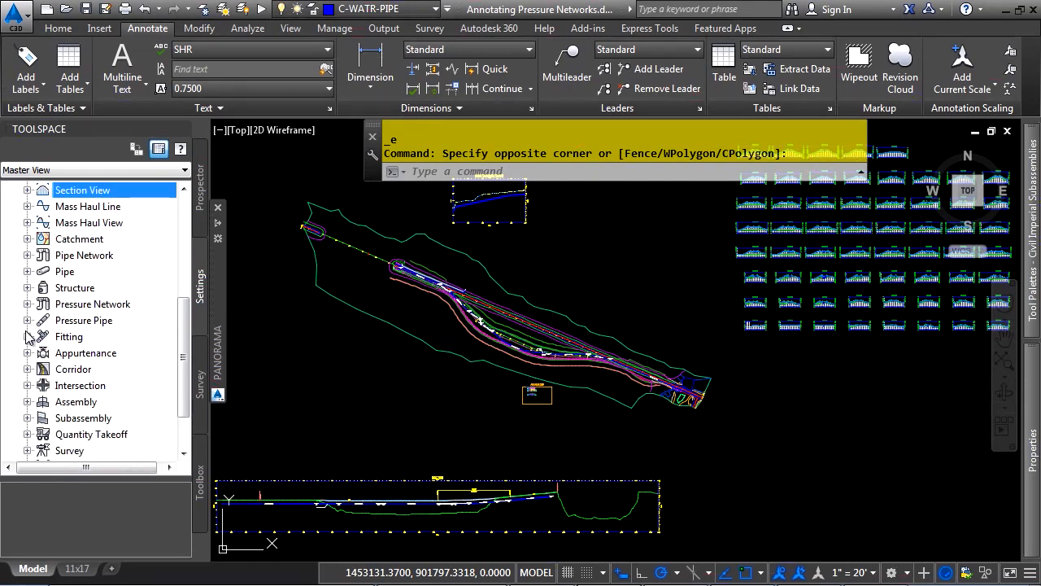
{"action": "left_click", "coordinate": [27, 320]}
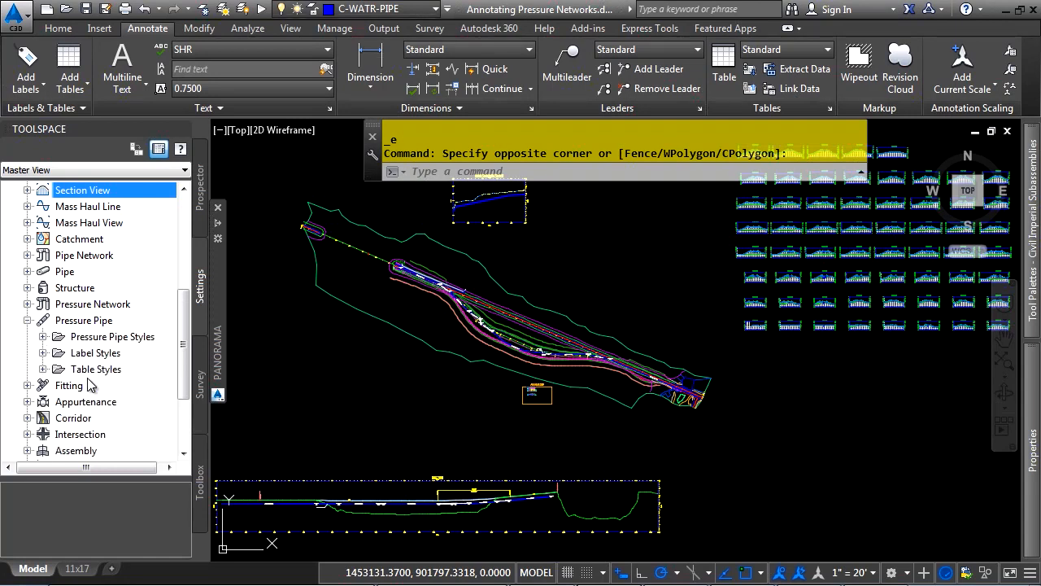
{"action": "left_click", "coordinate": [43, 369]}
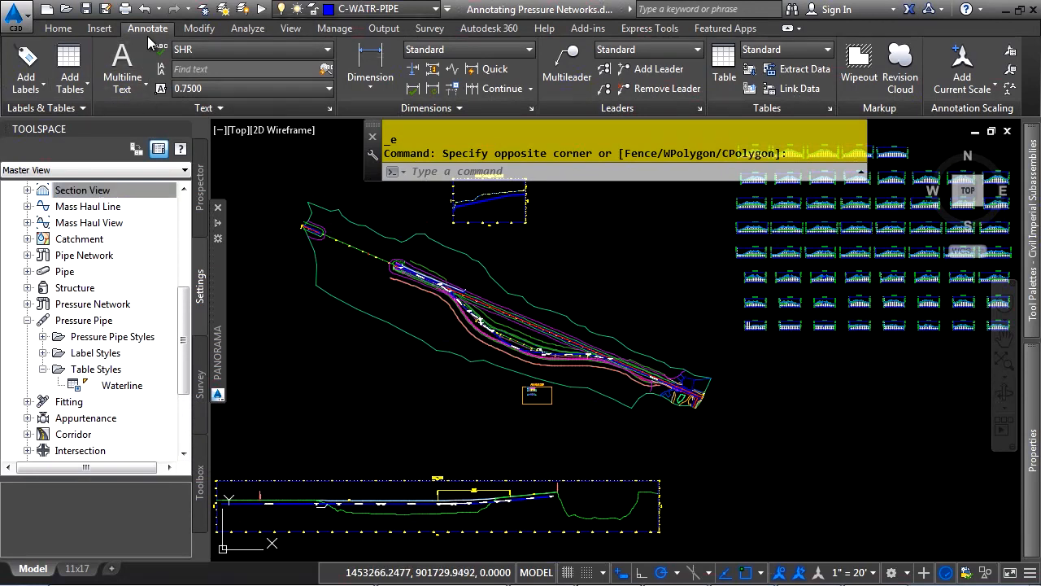
Create a dynamic, unsplit pressure pipe table for the Proposed Waterline network in the Waterline style and place it in empty space below the plan.
{"action": "left_click", "coordinate": [71, 89]}
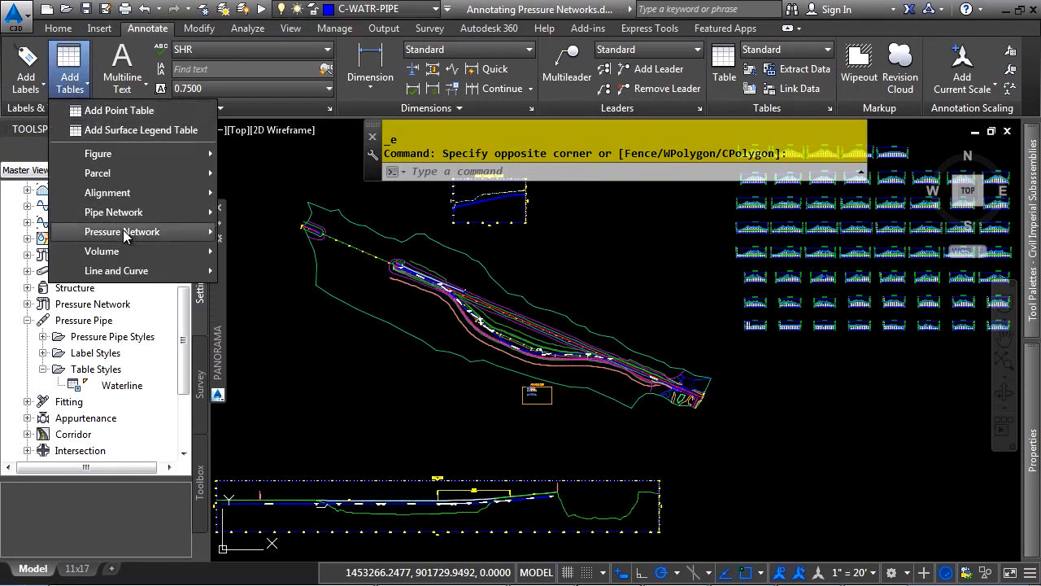
{"action": "mouse_move", "coordinate": [124, 231]}
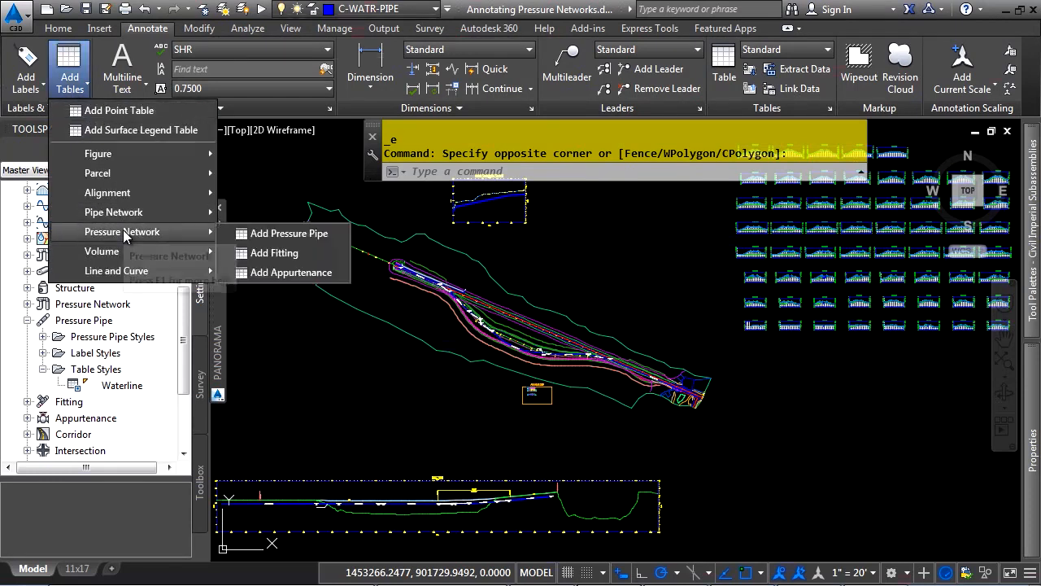
{"action": "left_click", "coordinate": [287, 233]}
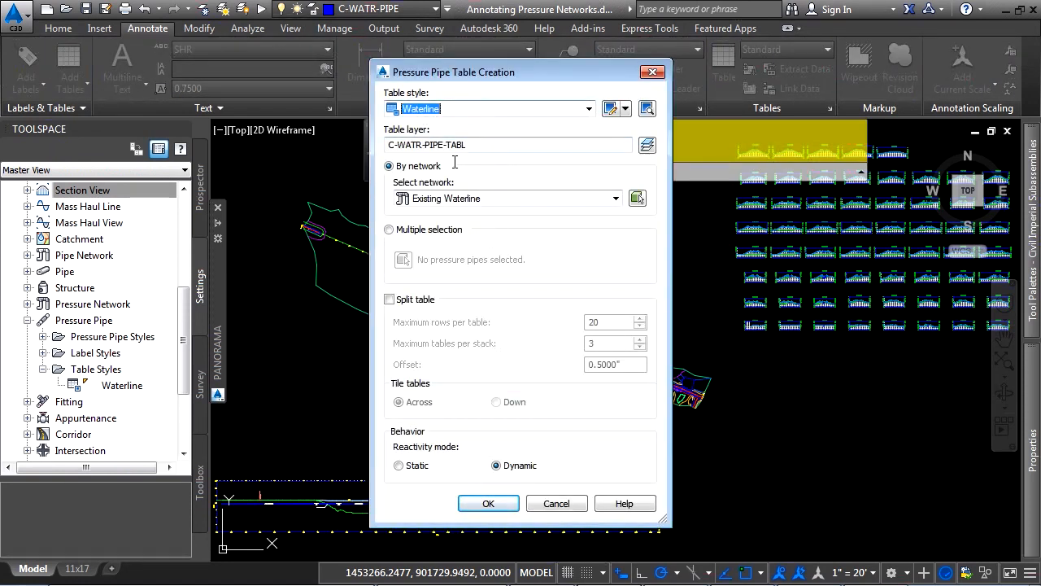
{"action": "left_click", "coordinate": [467, 200]}
{"action": "left_click", "coordinate": [448, 227]}
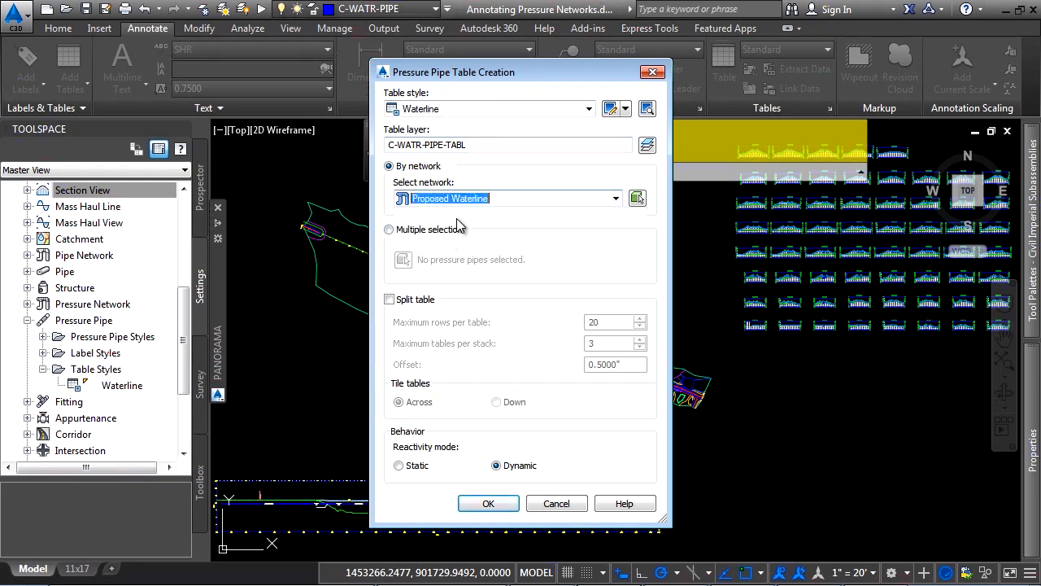
{"action": "left_click", "coordinate": [409, 300]}
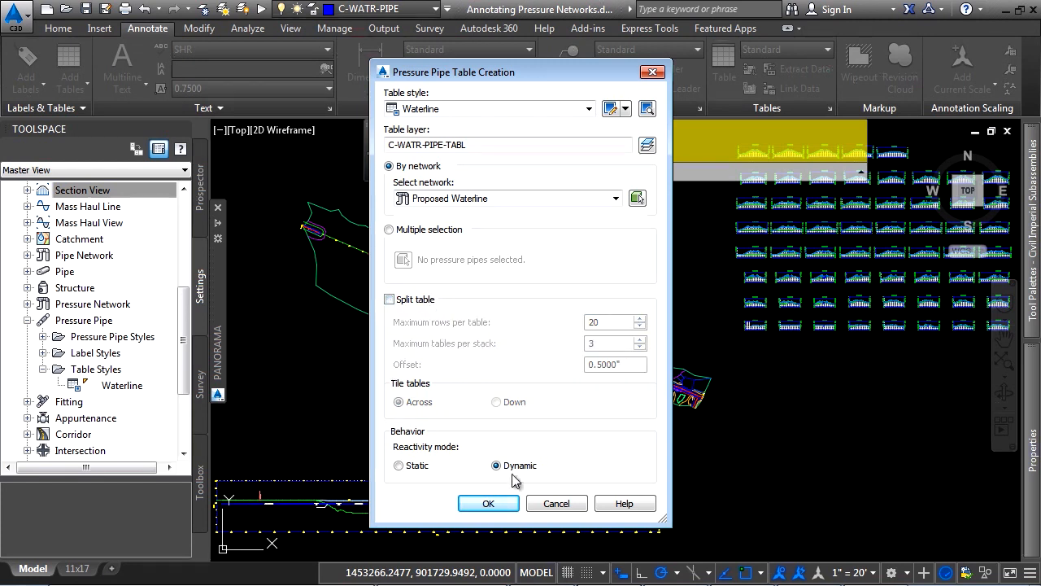
{"action": "left_click", "coordinate": [482, 503]}
{"action": "scroll", "coordinate": [664, 441], "scroll_direction": "up", "scroll_amount": 5}
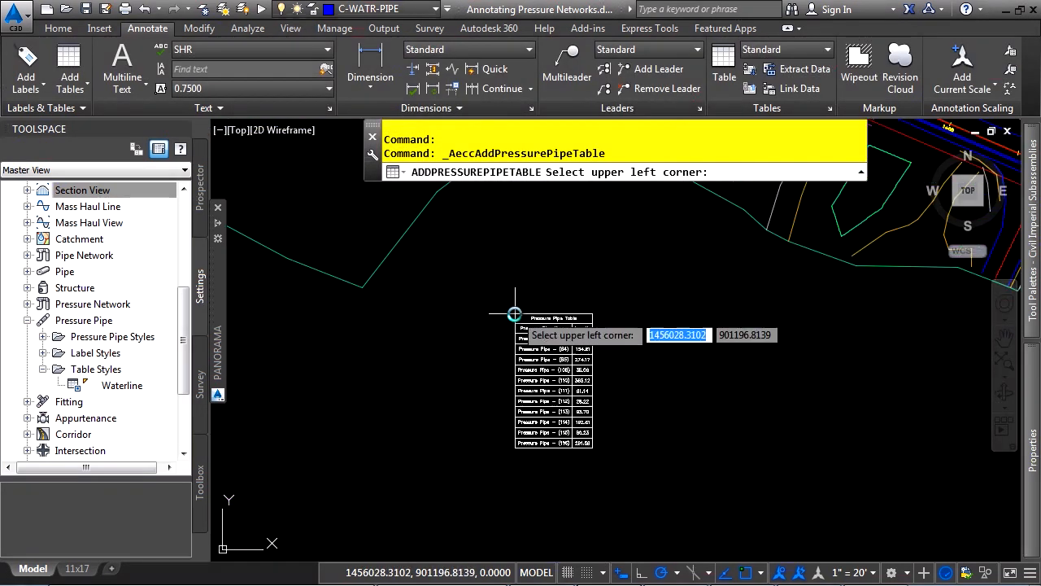
{"action": "left_click", "coordinate": [455, 293]}
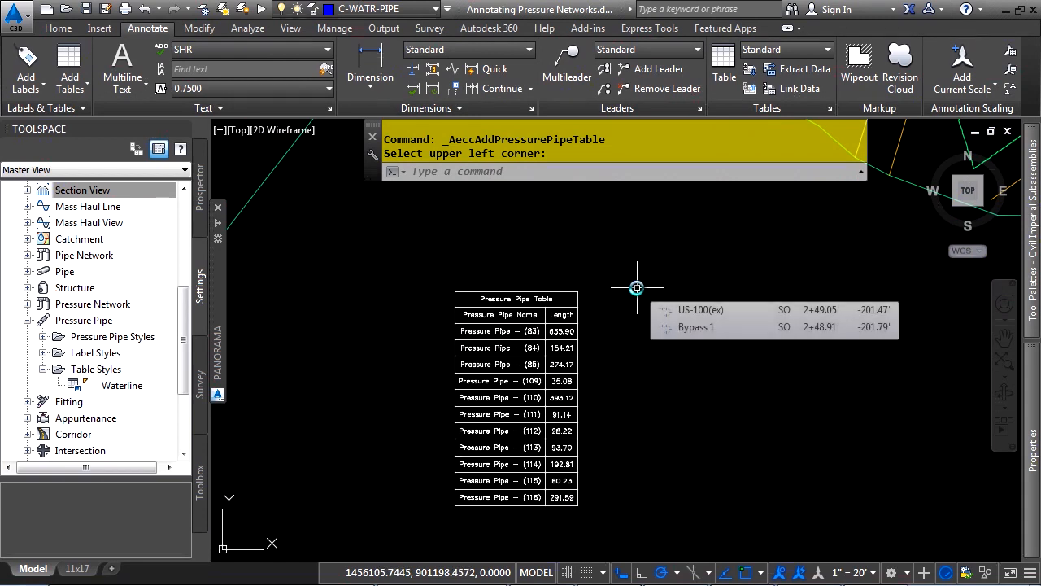